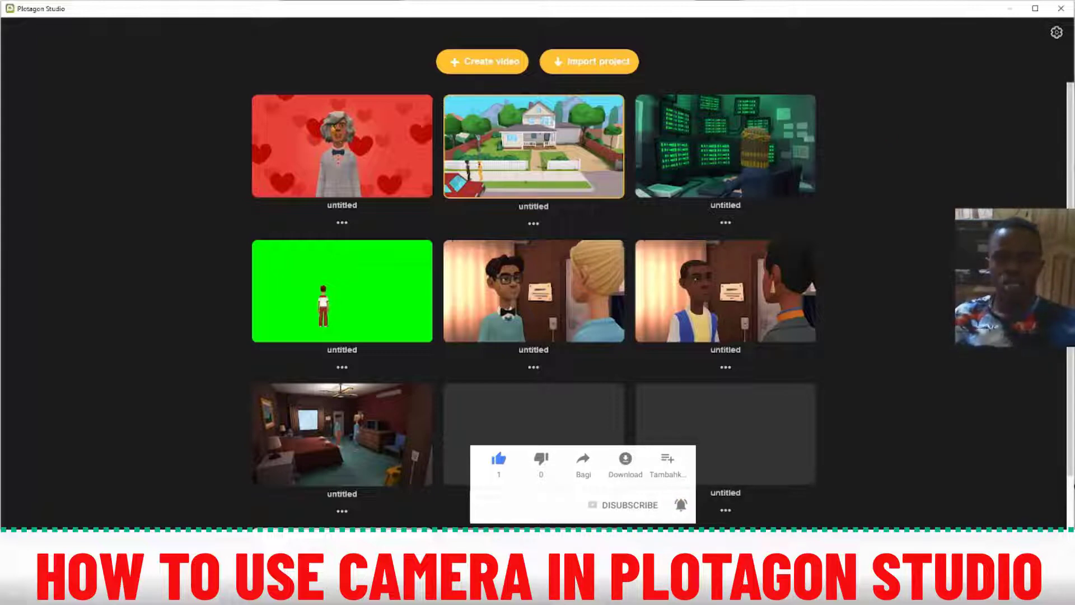
# - Open the suburban street project and choose Suburban street as the location of its first scene
pyautogui.click(492, 144)
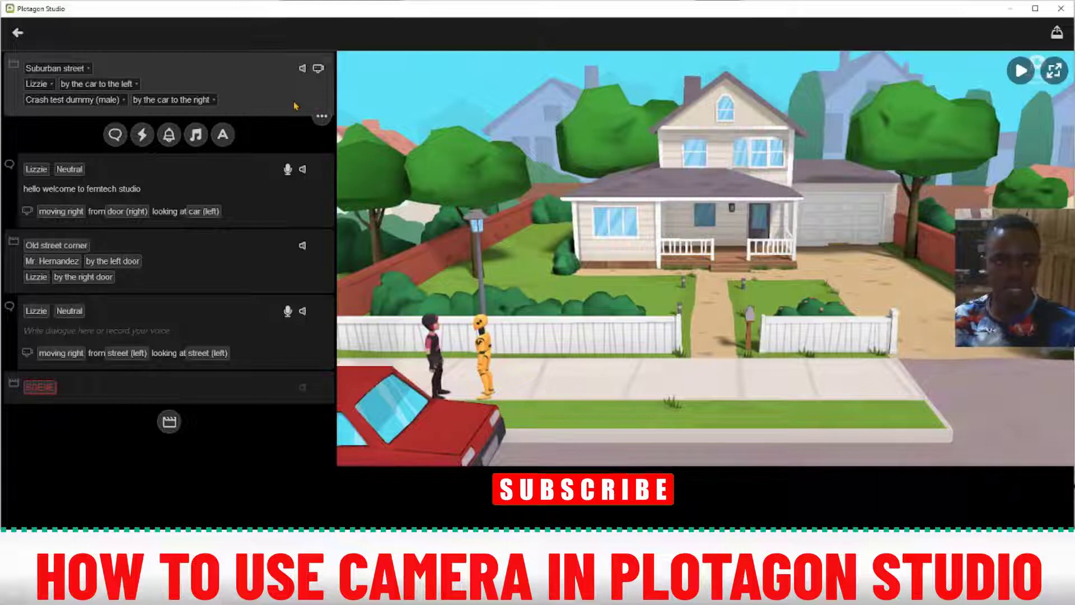
pyautogui.click(68, 71)
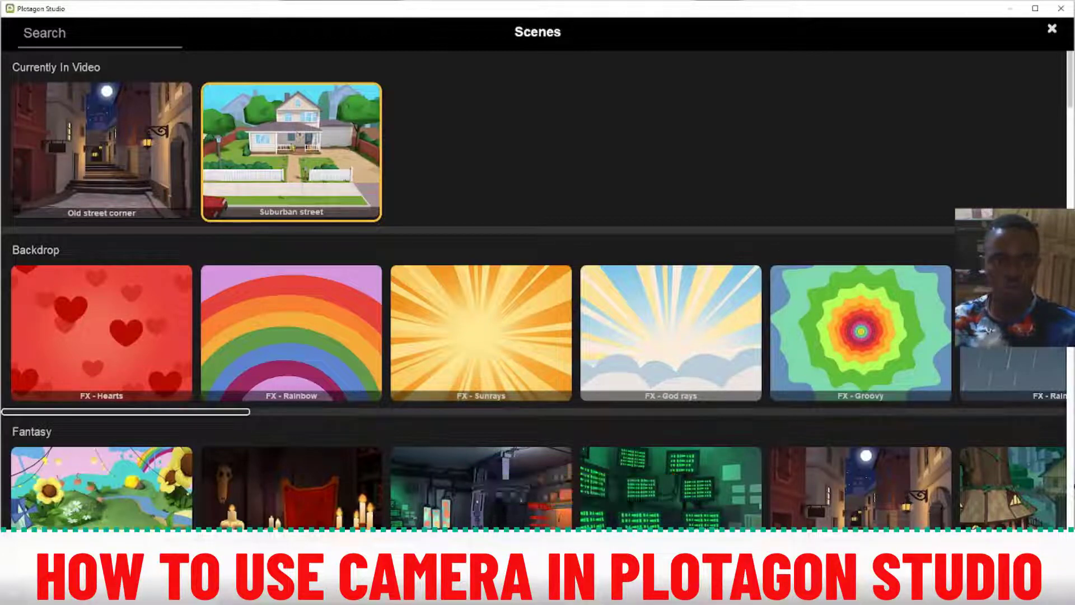
pyautogui.click(298, 136)
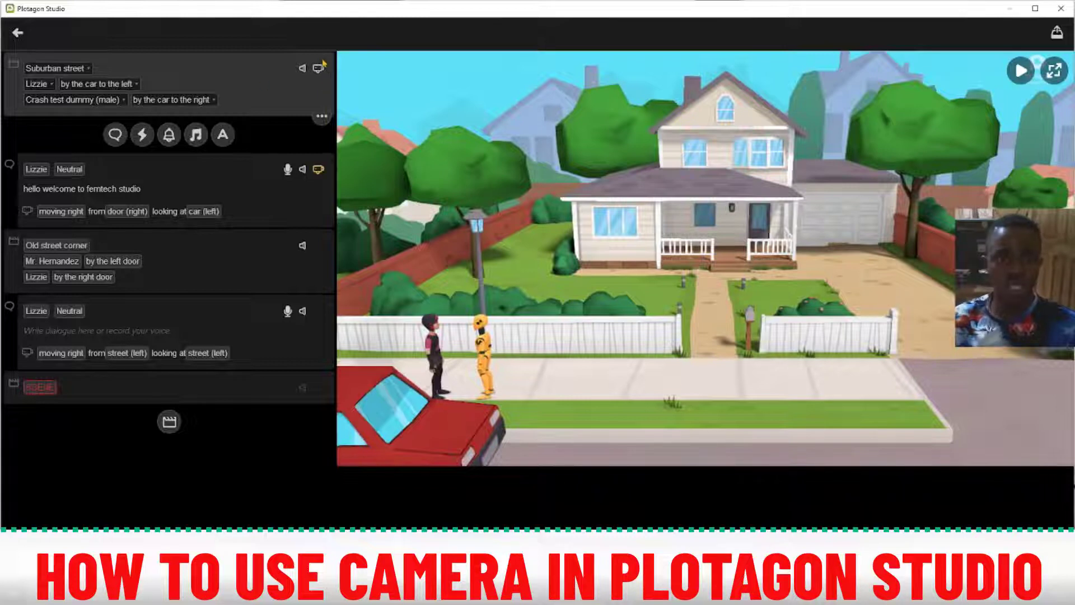
# - Add a camera setting to the Suburban street scene and set it to skipping establishing shot
pyautogui.click(318, 69)
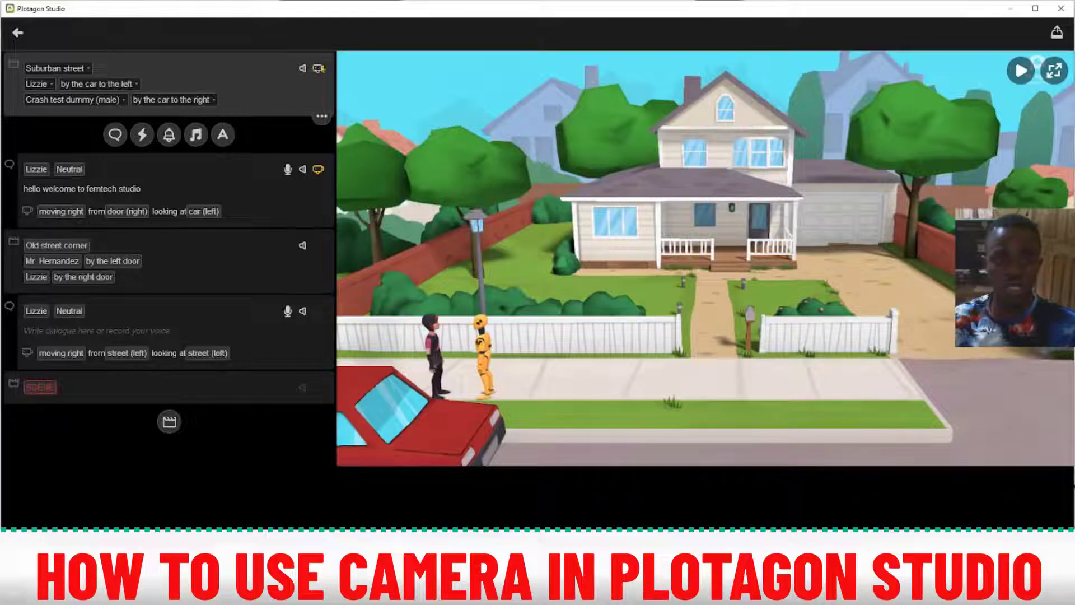
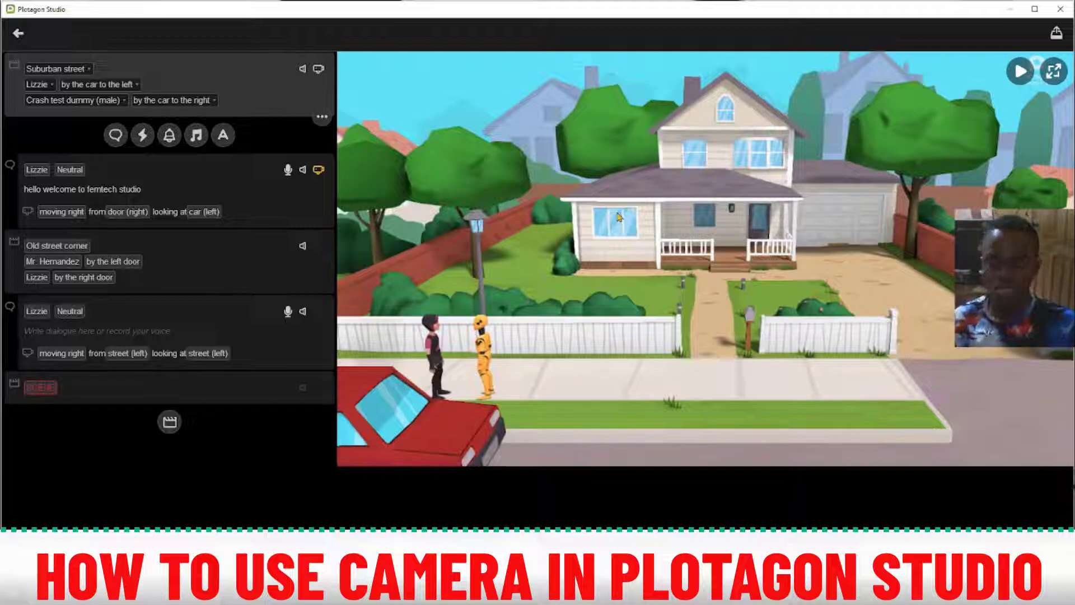
pyautogui.click(319, 71)
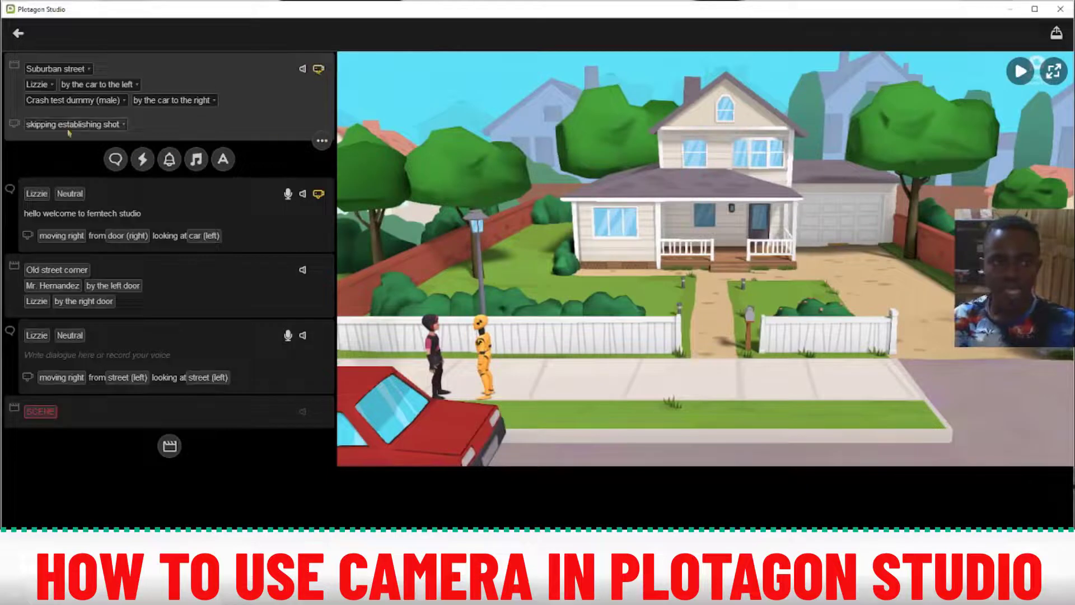
pyautogui.click(84, 126)
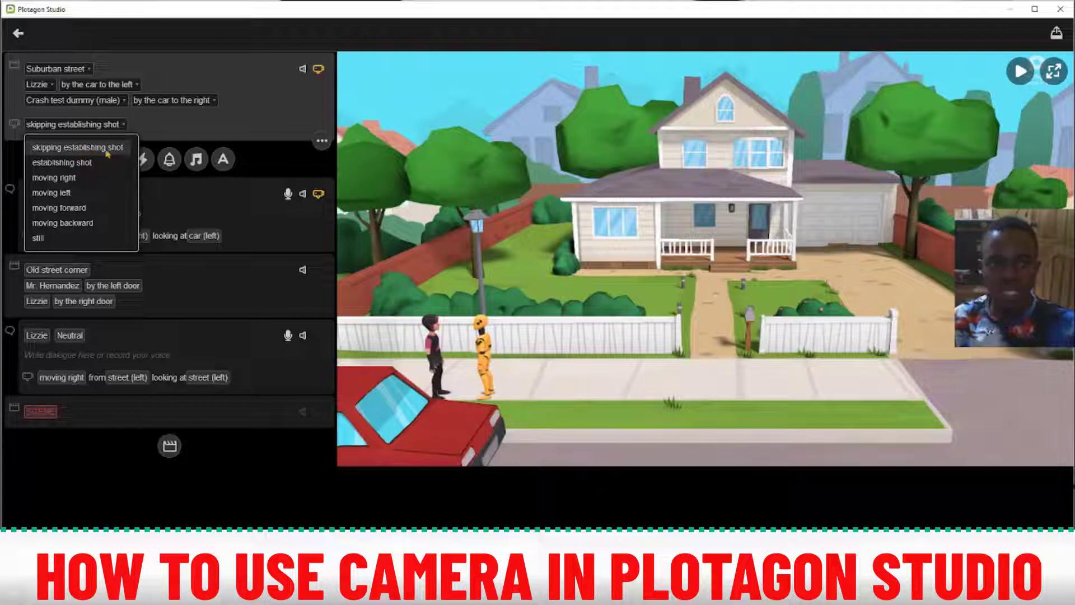
pyautogui.click(106, 150)
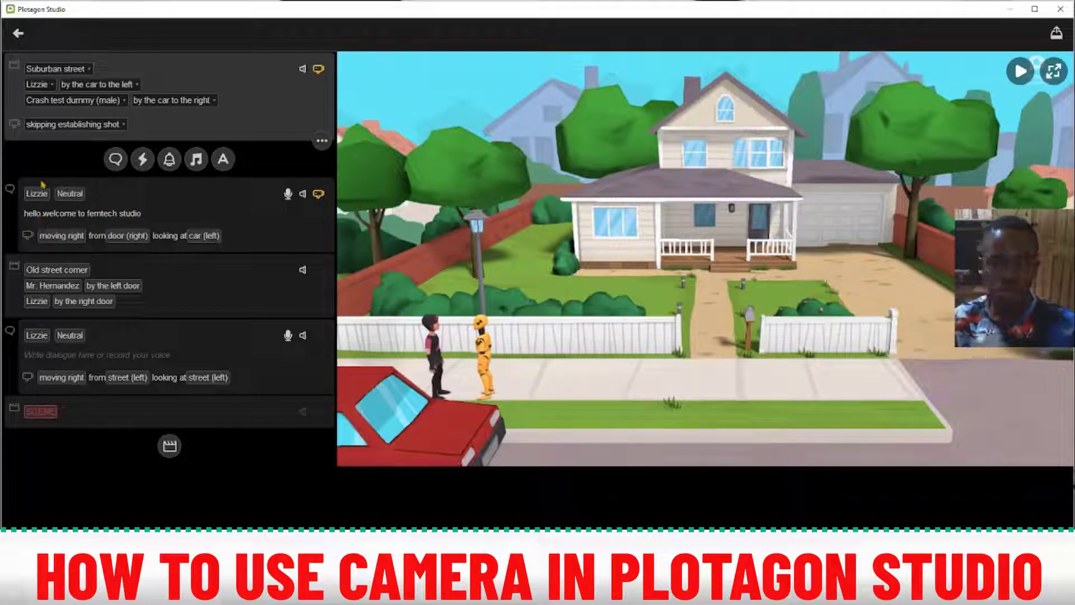
# - Switch the Suburban street scene's camera to establishing shot and play the video to preview it
pyautogui.click(61, 130)
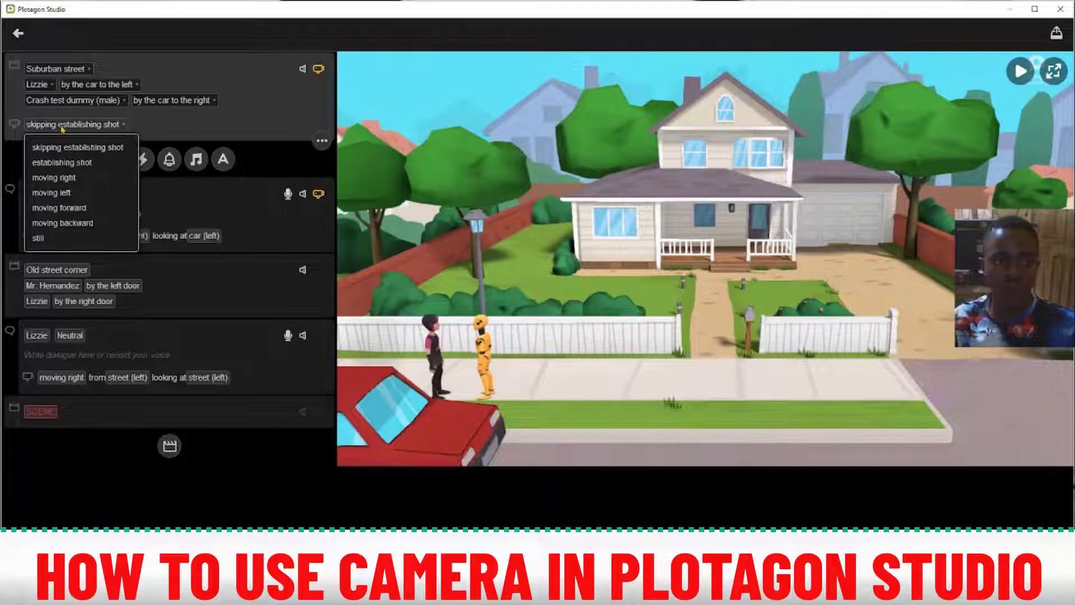
pyautogui.click(59, 163)
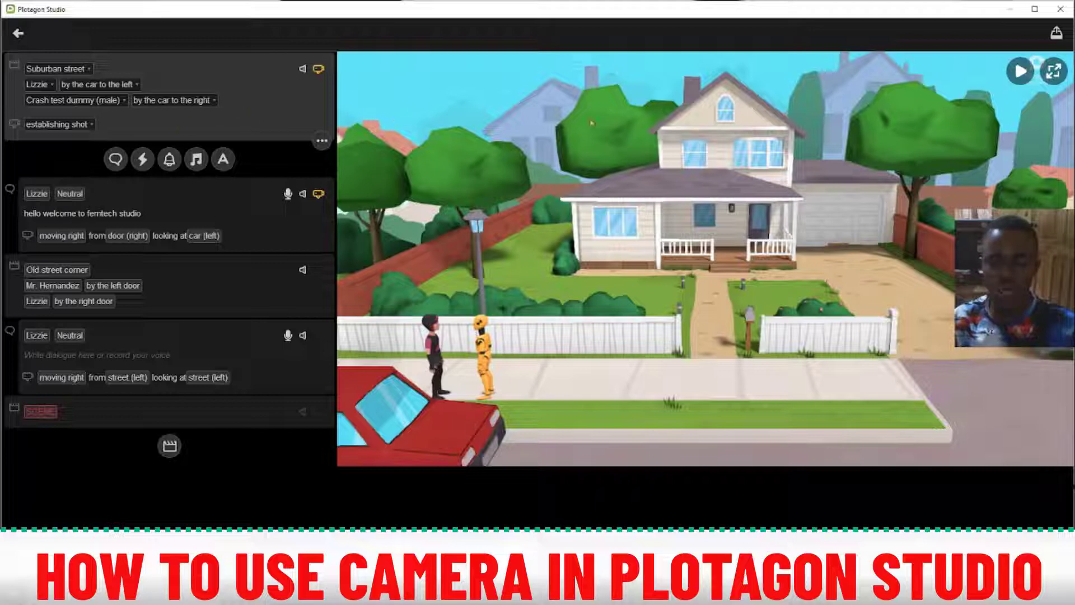
pyautogui.click(1016, 78)
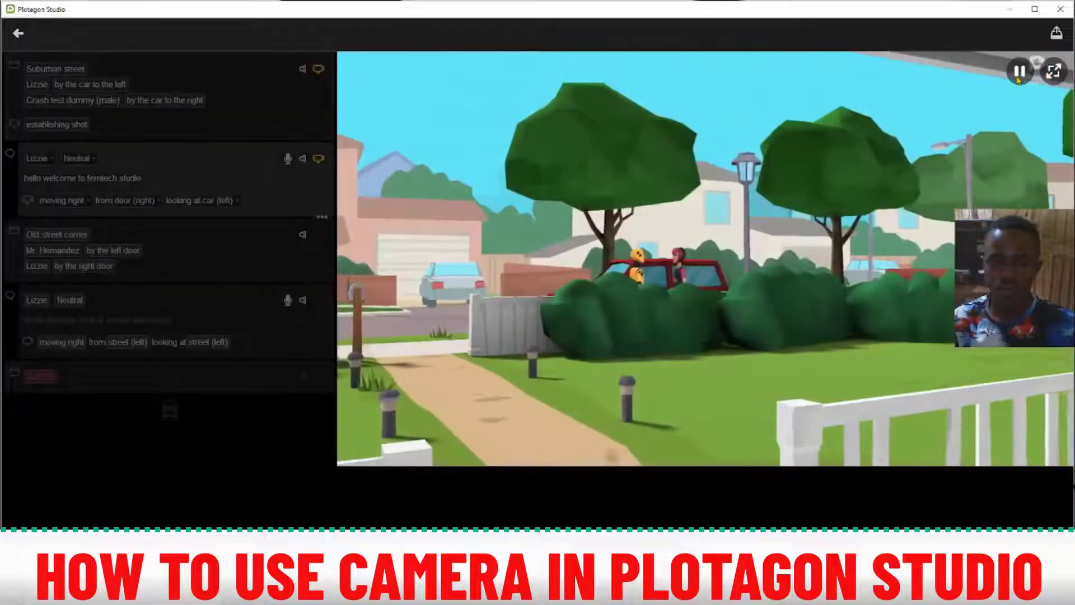
pyautogui.click(1018, 78)
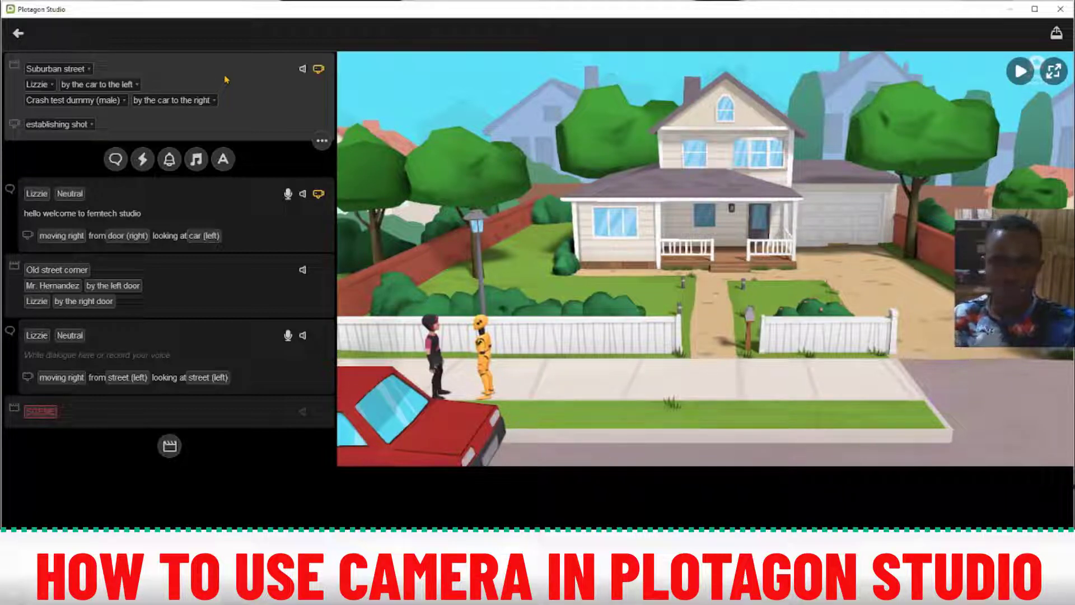
# - Set the Suburban street scene's camera to moving right, preview it and compare it with the shot on Lizzie's first dialogue
pyautogui.click(47, 127)
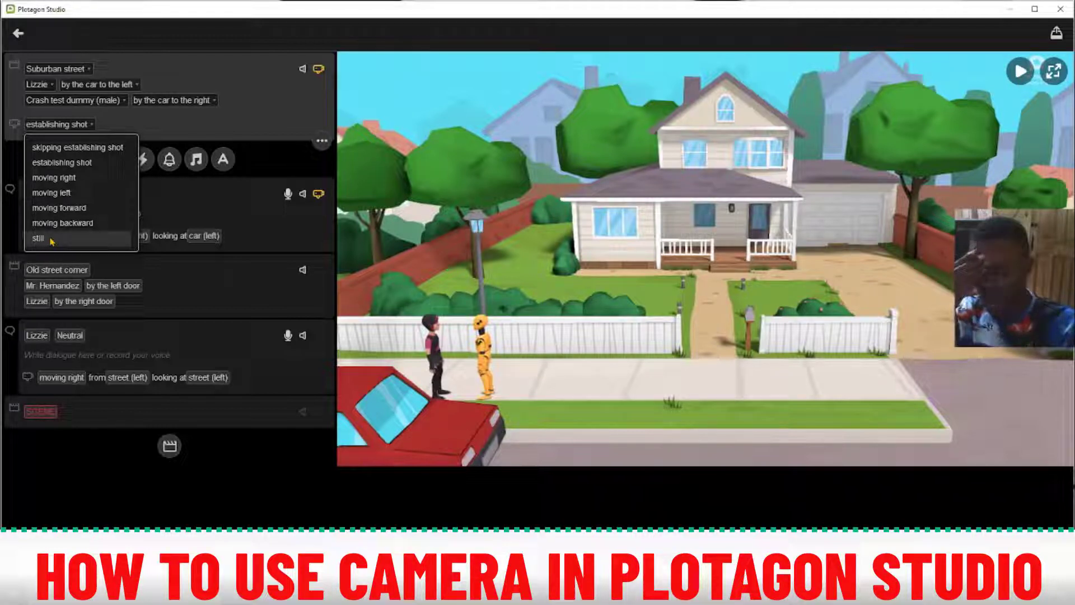
pyautogui.click(55, 178)
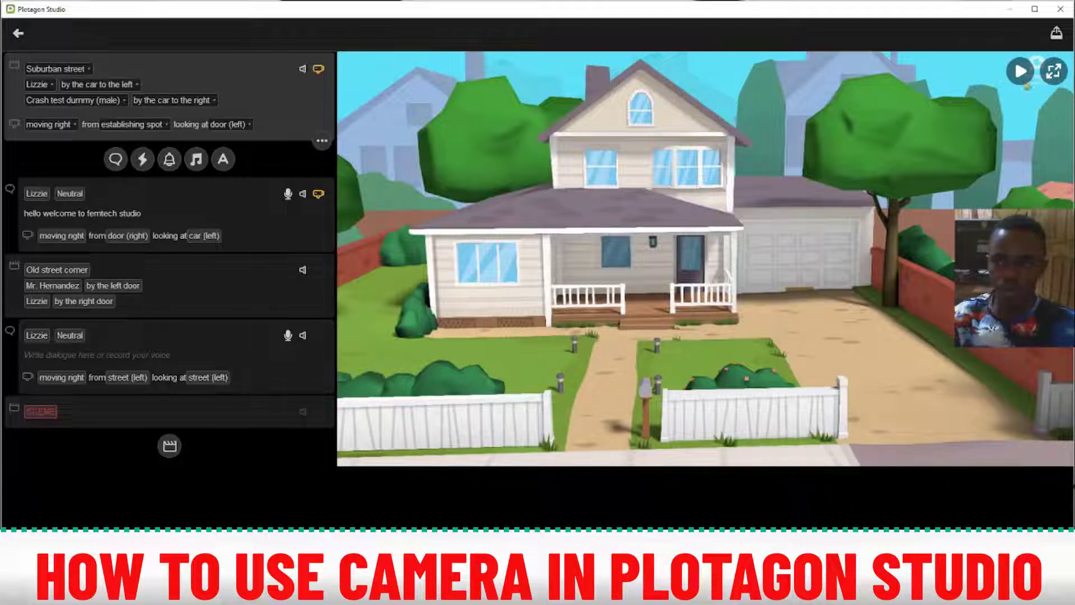
pyautogui.click(1019, 71)
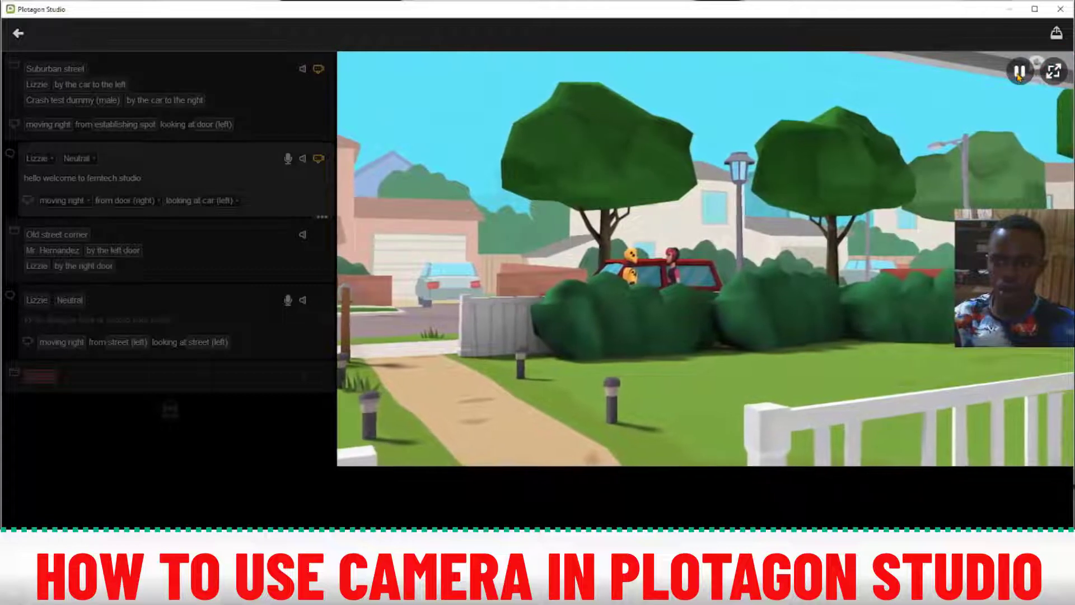
pyautogui.click(1019, 71)
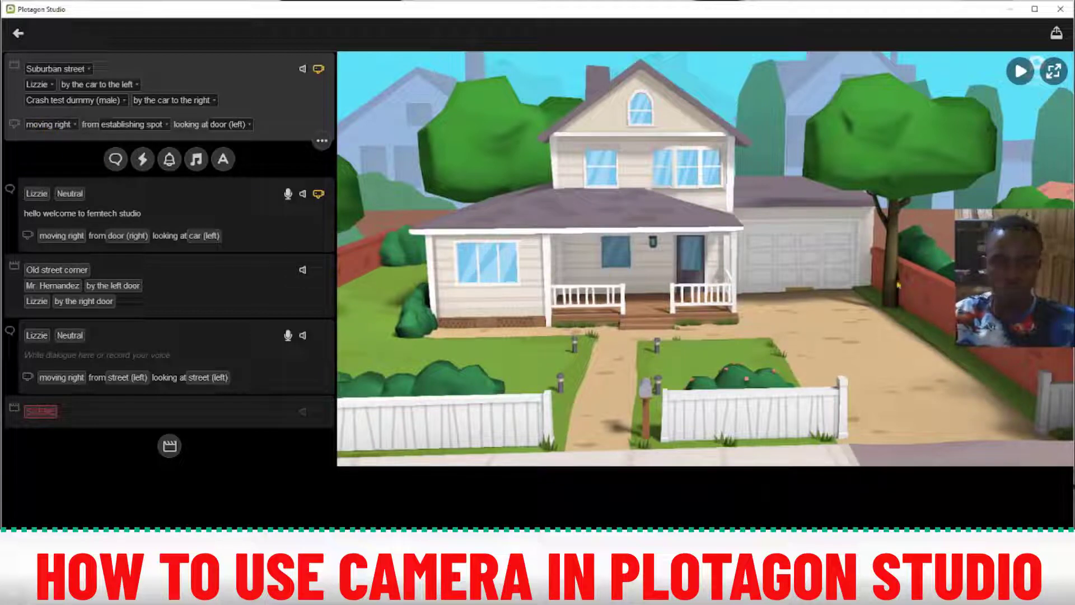
pyautogui.click(188, 211)
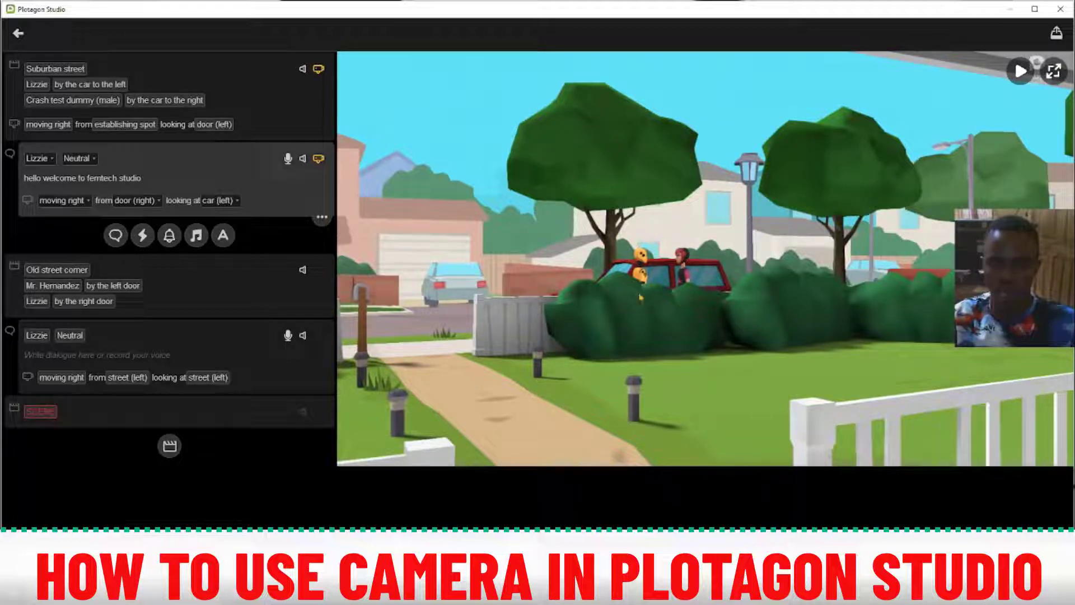
pyautogui.click(280, 112)
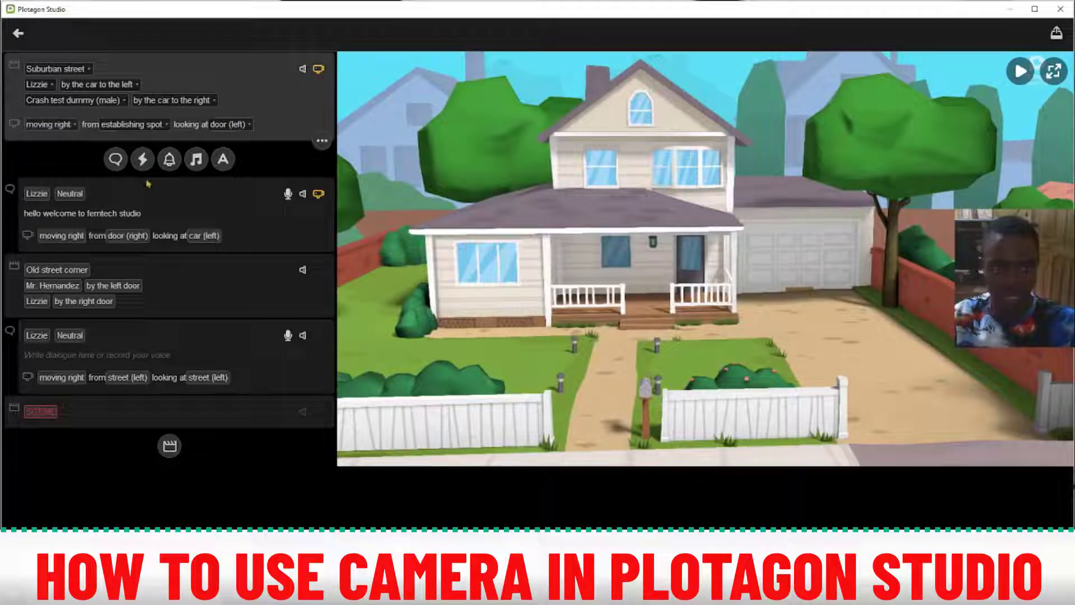
pyautogui.click(188, 222)
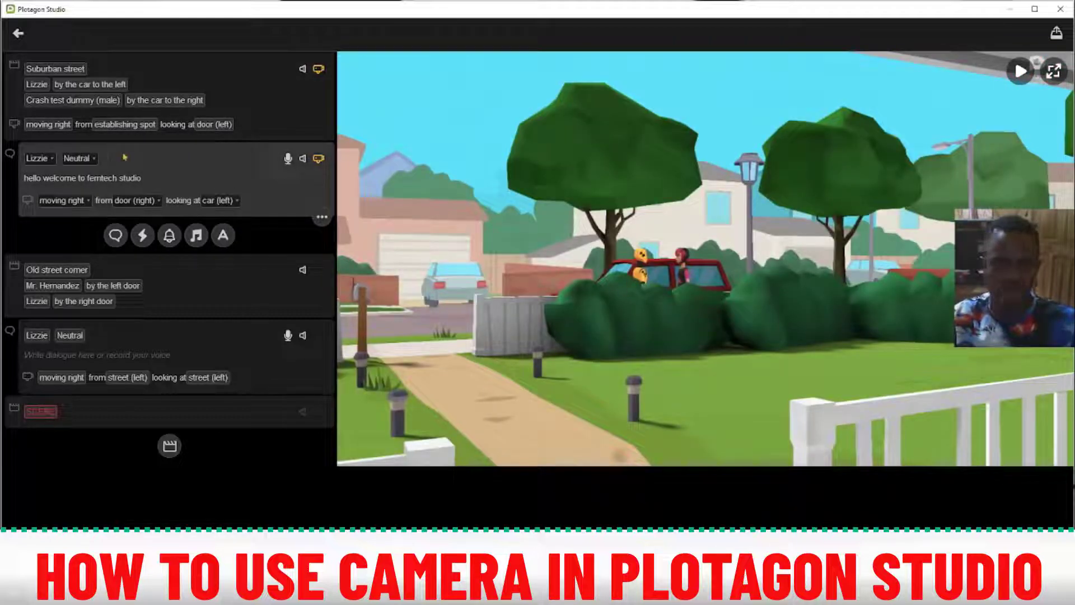
pyautogui.click(263, 112)
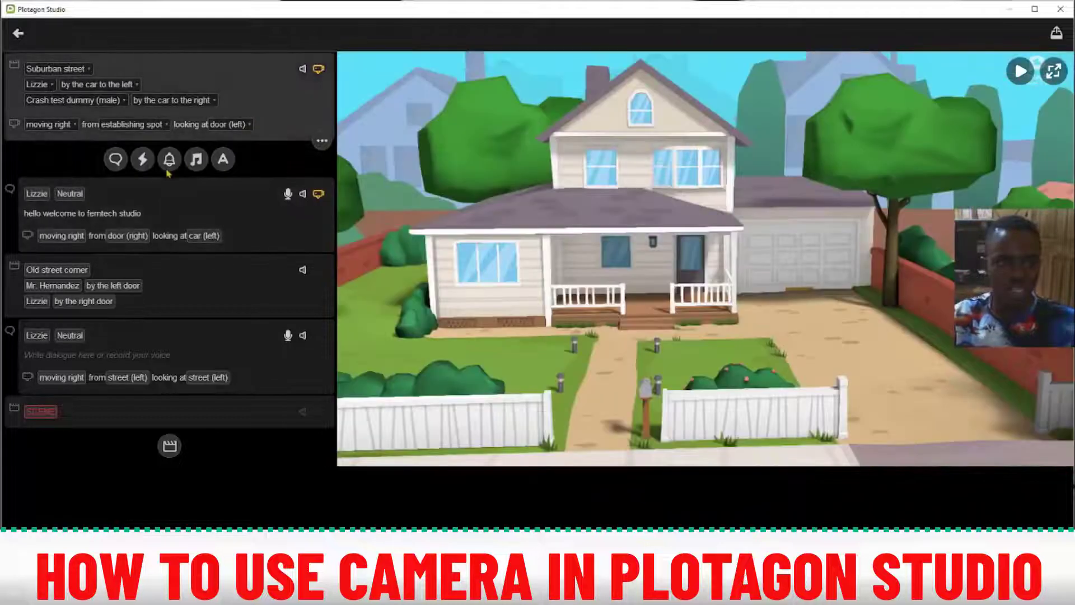
# - Make the Suburban street camera move from grass while looking at door (right)
pyautogui.click(150, 126)
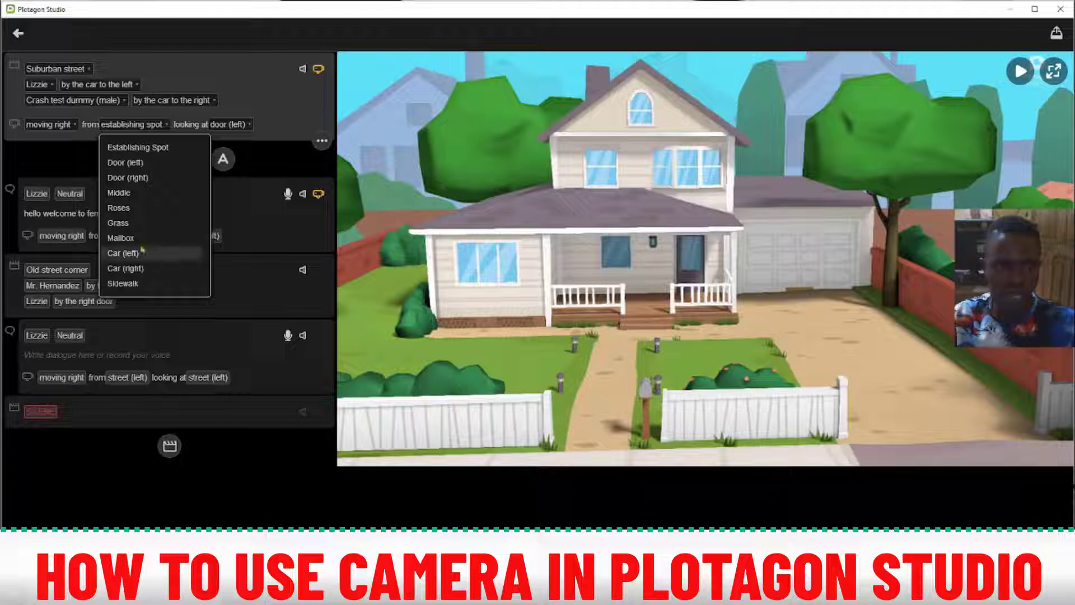
pyautogui.click(119, 224)
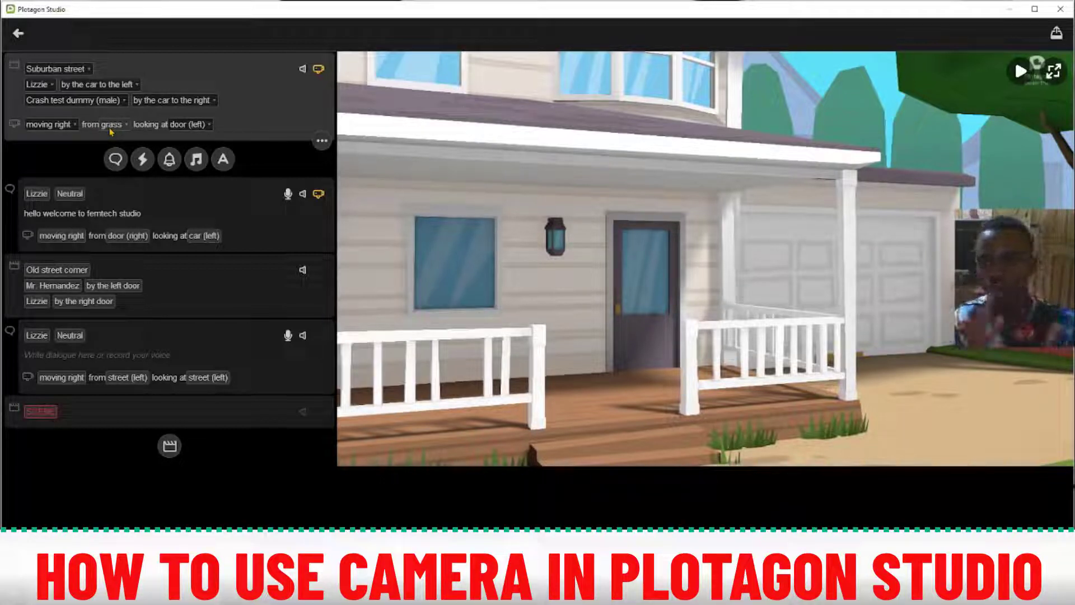
pyautogui.click(185, 128)
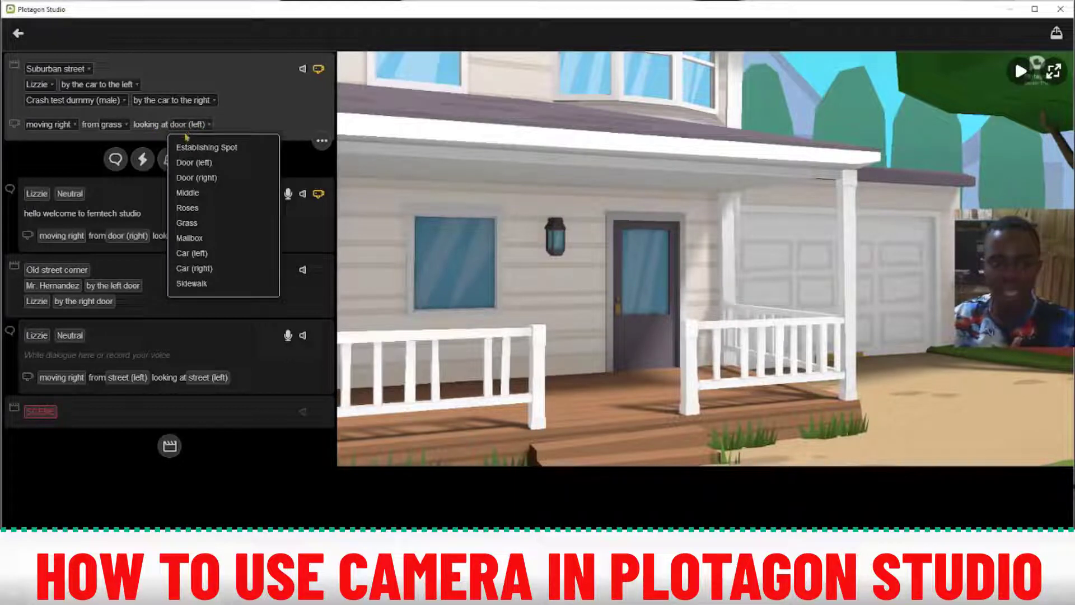
pyautogui.click(192, 178)
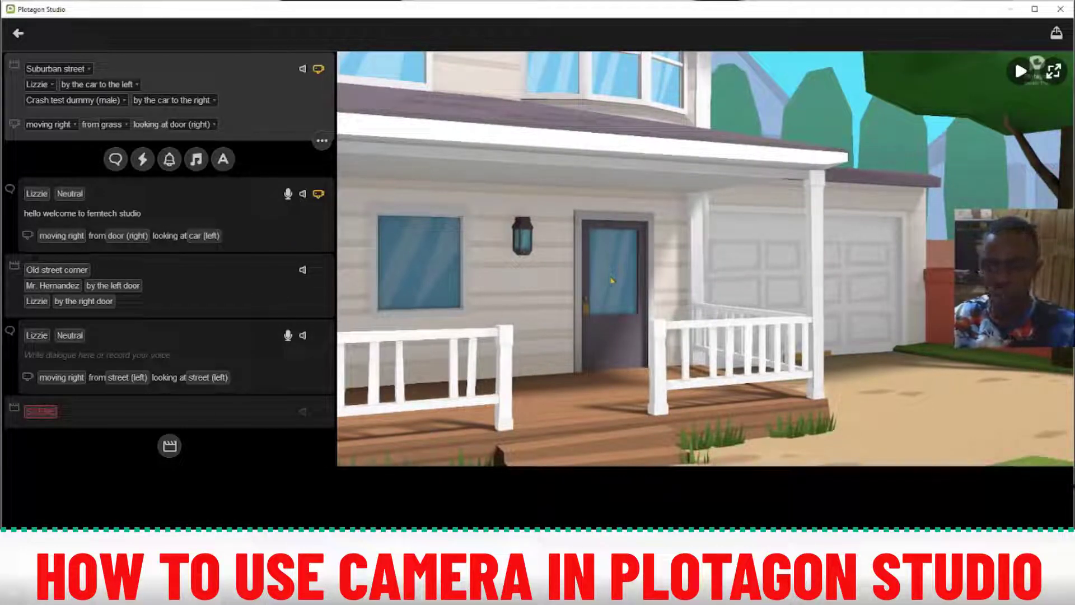
# - Try mailbox, car (left) and car (right) as the Suburban street camera's viewing target, ending with sidewalk
pyautogui.click(180, 125)
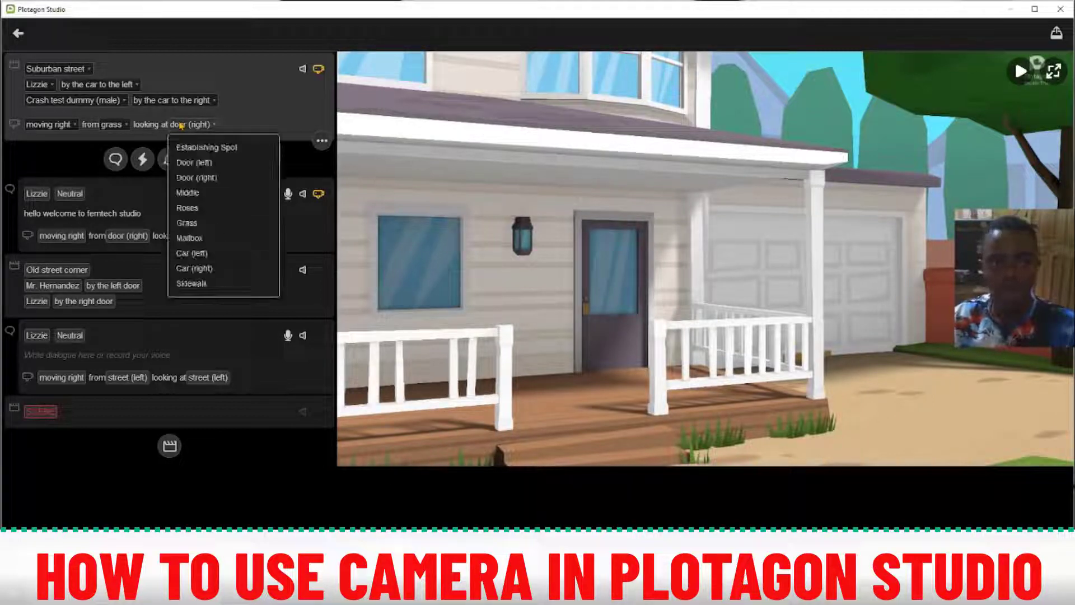
pyautogui.click(207, 238)
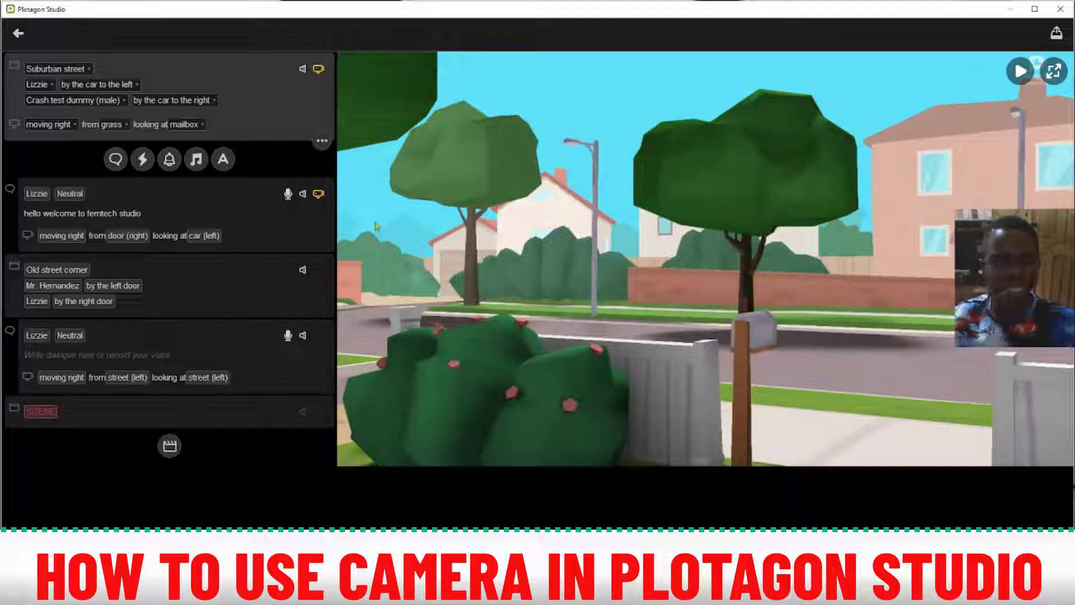
pyautogui.click(187, 126)
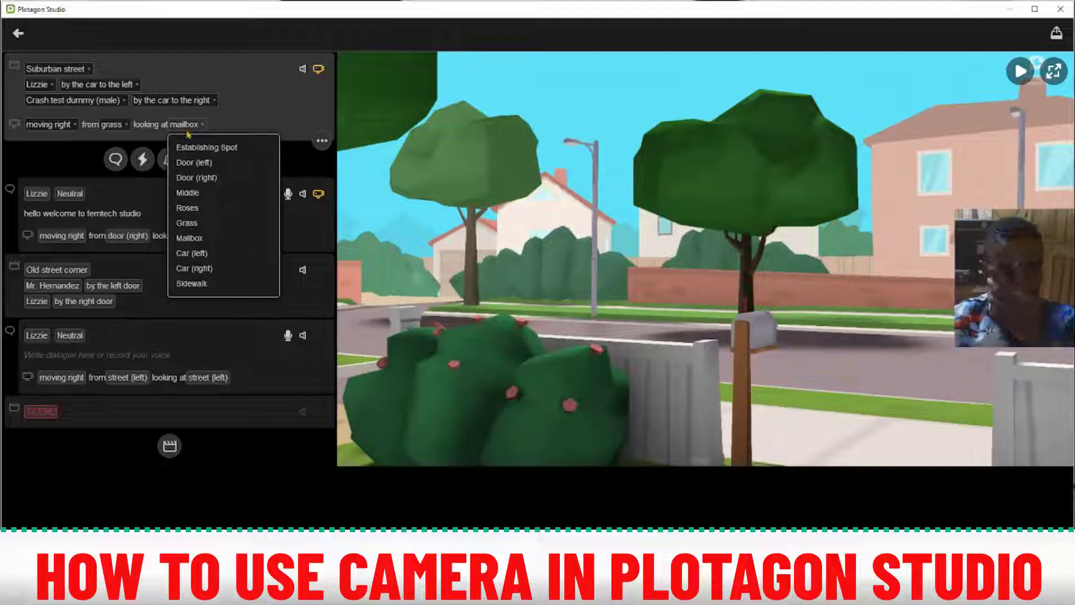
pyautogui.click(187, 257)
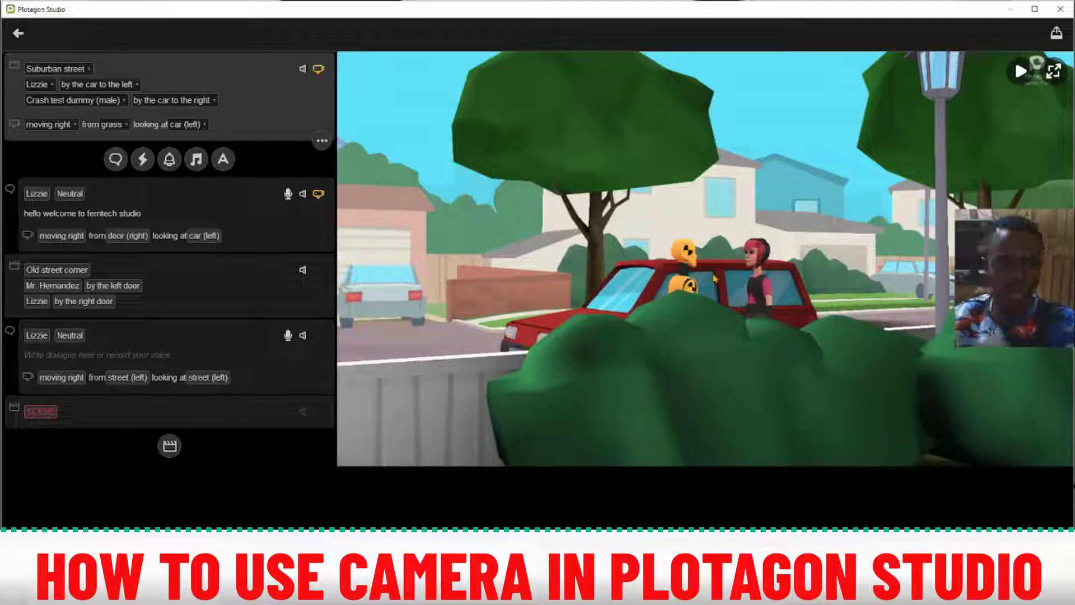
pyautogui.click(190, 124)
pyautogui.click(213, 276)
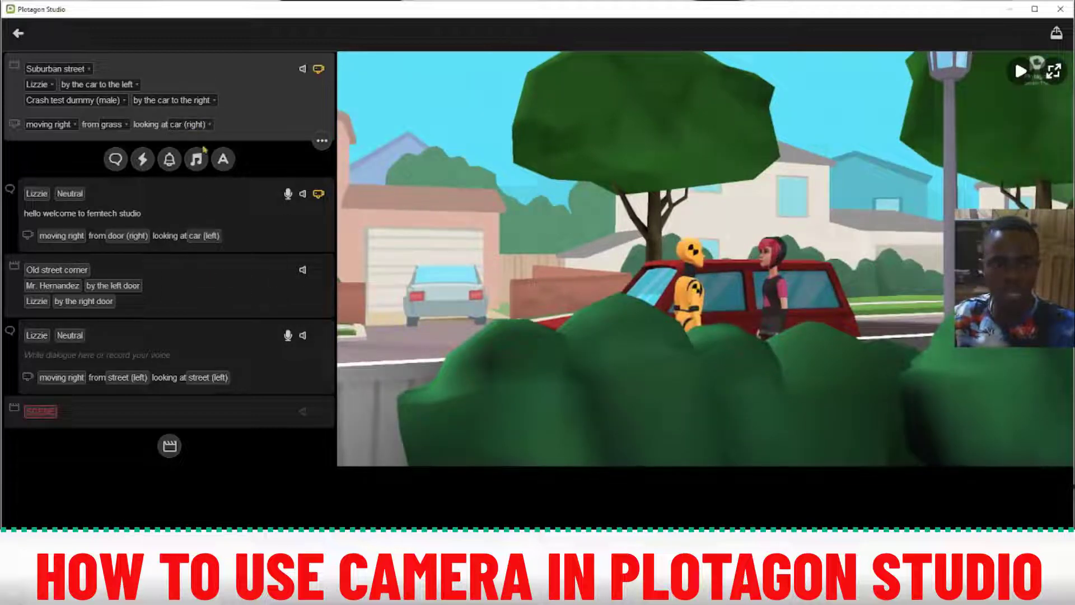
pyautogui.click(202, 126)
pyautogui.click(252, 285)
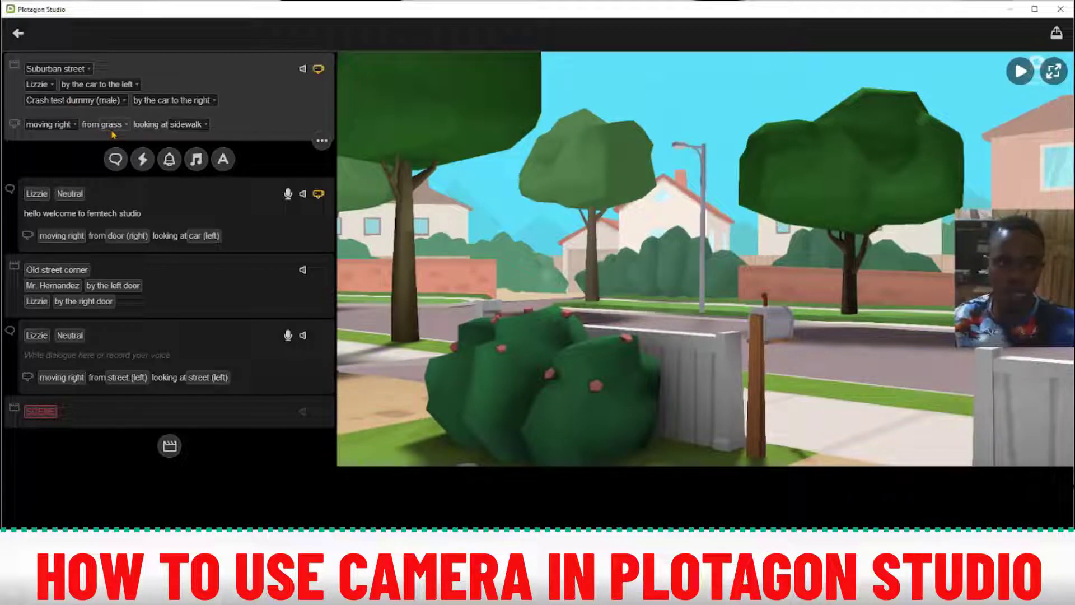
# - Play the Old street corner scene to check its camera and select Lizzie's empty dialogue in that scene
pyautogui.click(161, 204)
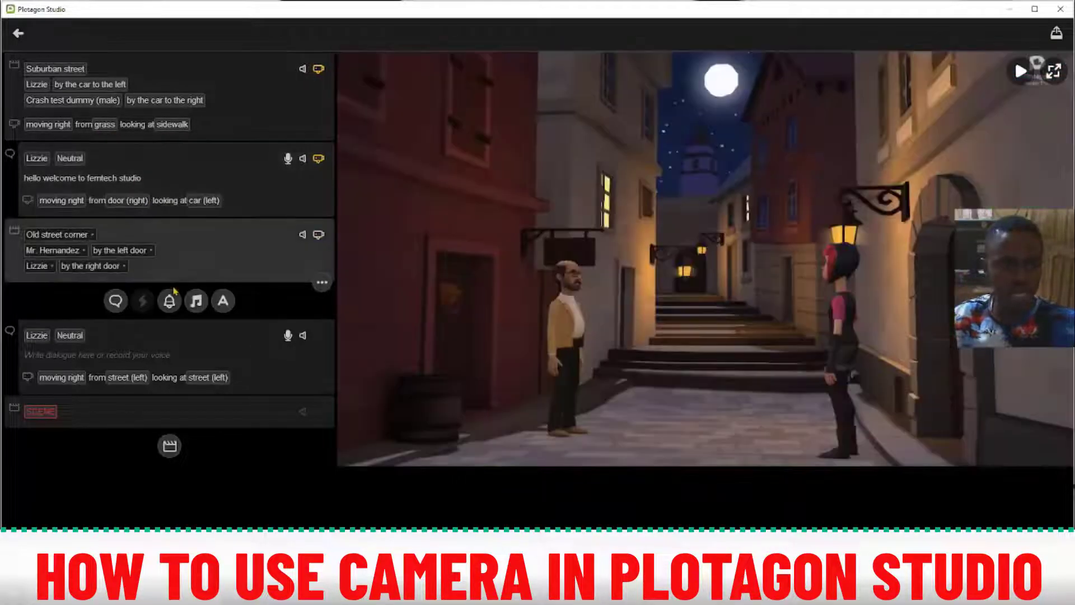
pyautogui.click(175, 292)
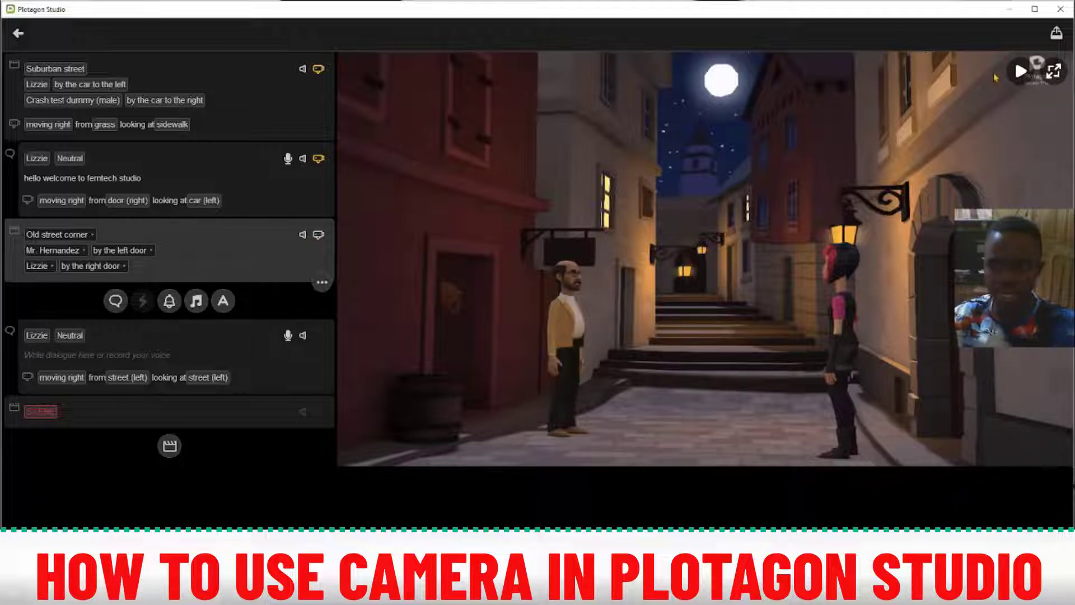
pyautogui.click(1018, 72)
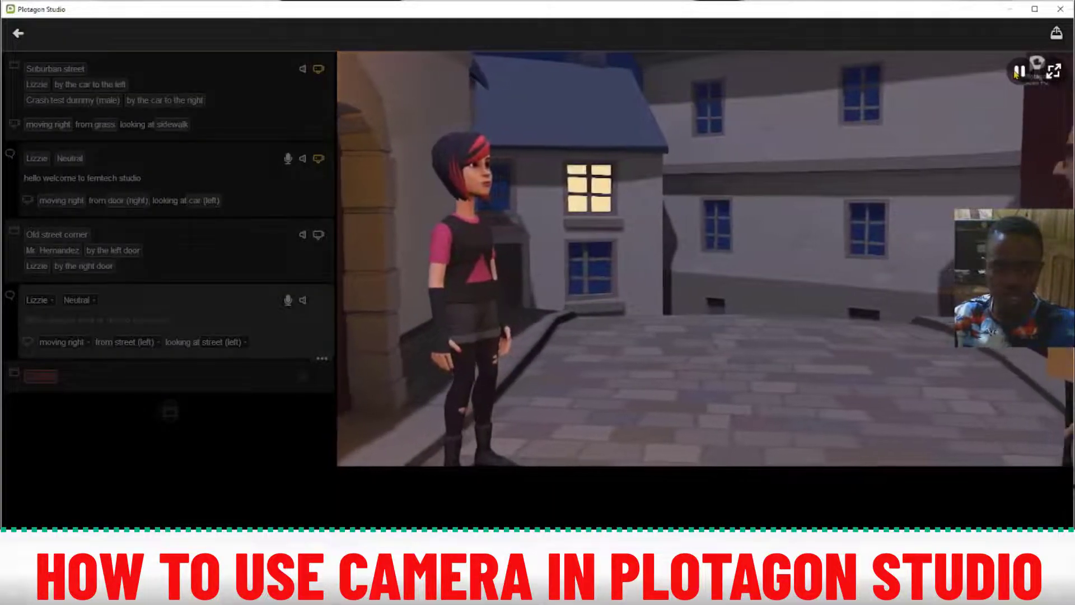
pyautogui.click(191, 255)
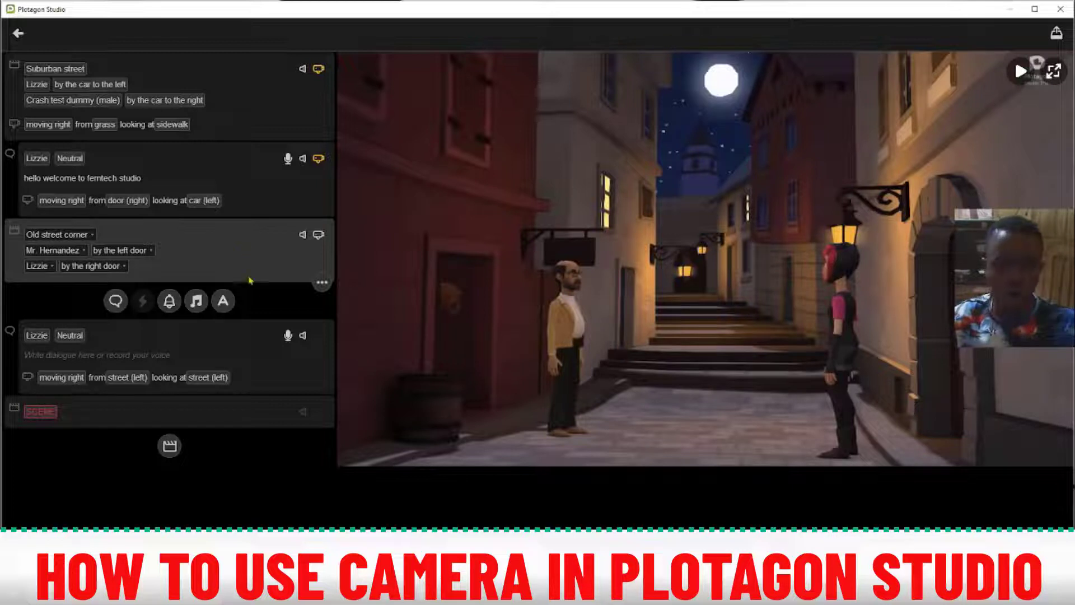
pyautogui.click(186, 344)
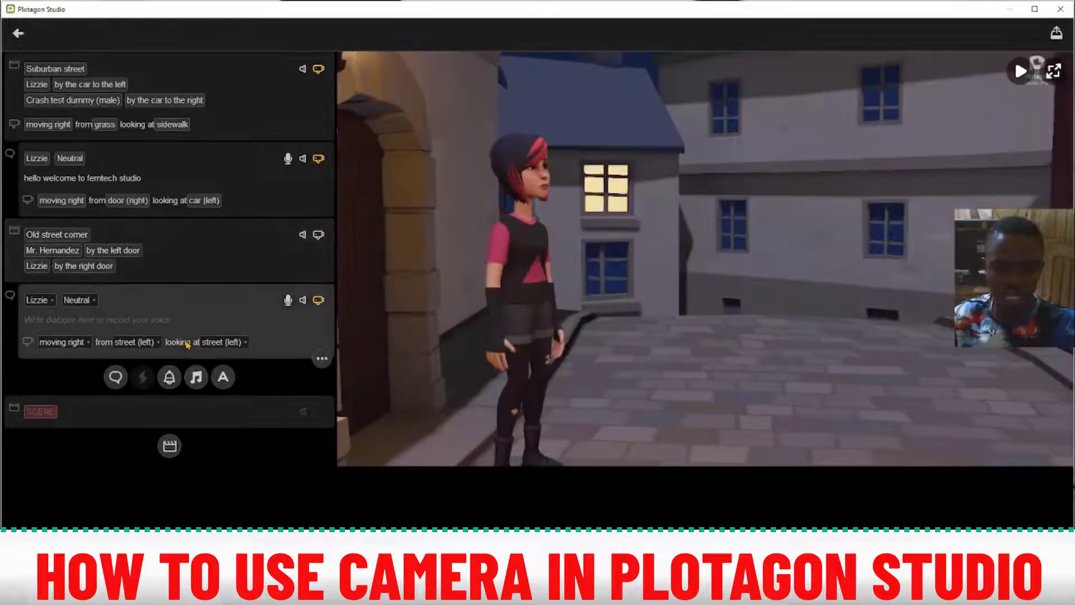
# - Delete Lizzie's empty dialogue from the Old street corner scene
pyautogui.click(224, 252)
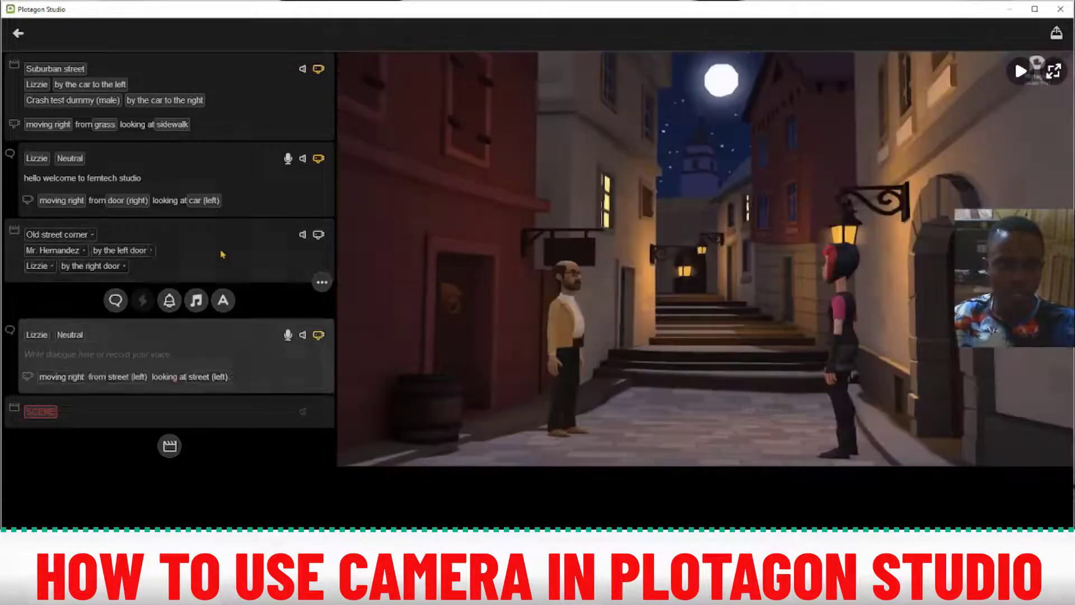
pyautogui.click(302, 367)
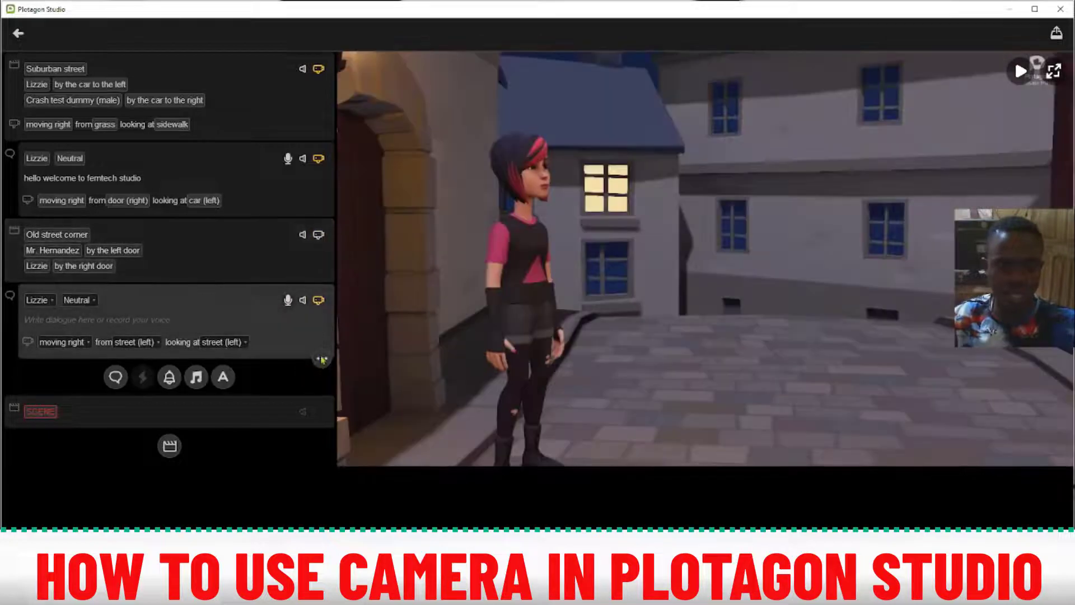
pyautogui.click(323, 360)
pyautogui.click(321, 320)
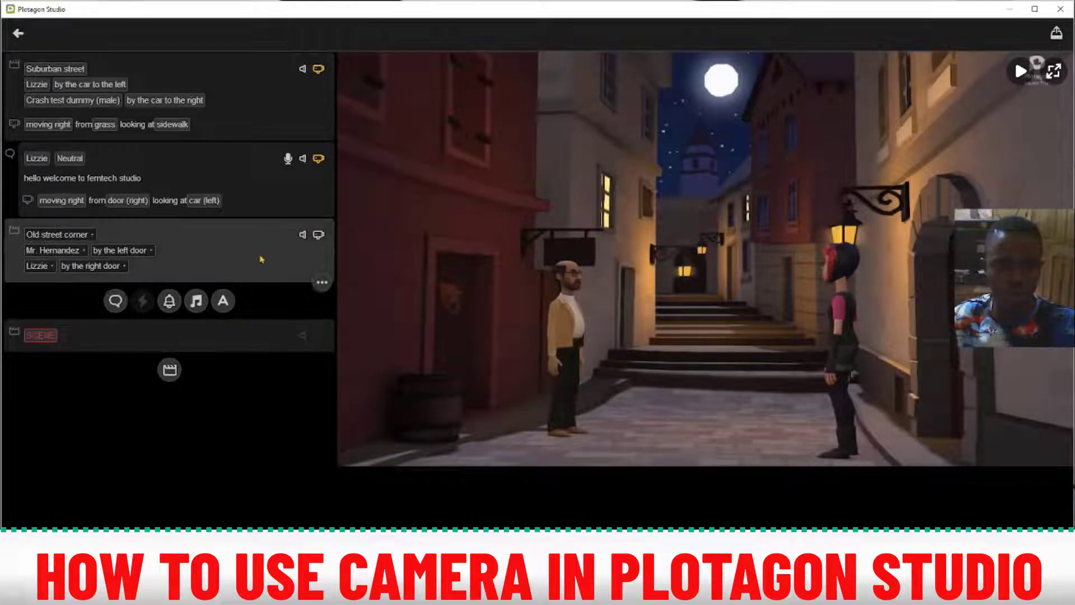
# - Enable camera control for the Old street corner scene and set the camera to moving forward
pyautogui.click(318, 236)
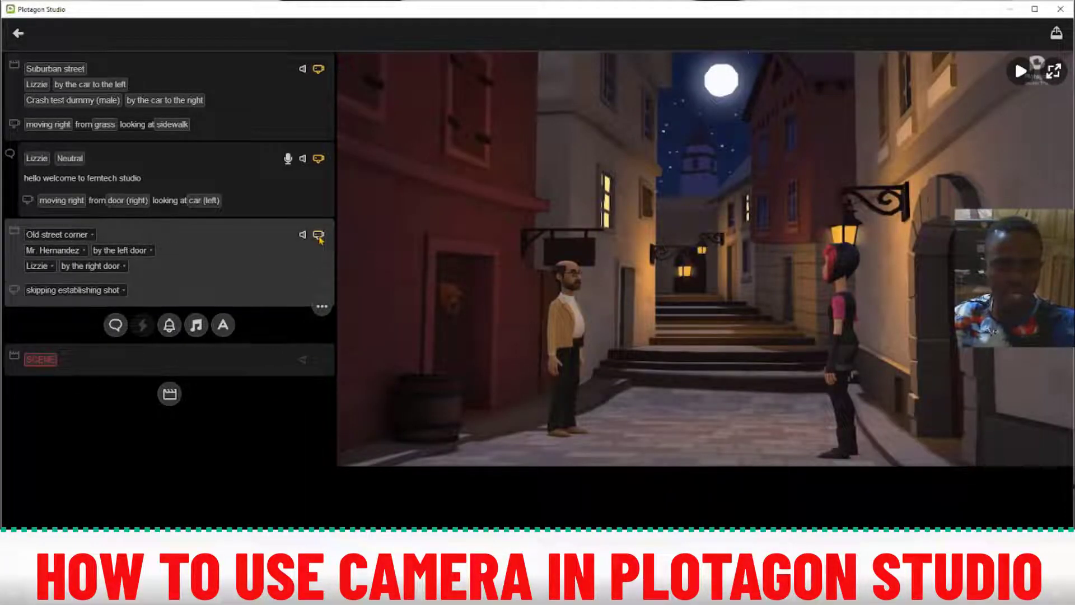
pyautogui.click(79, 289)
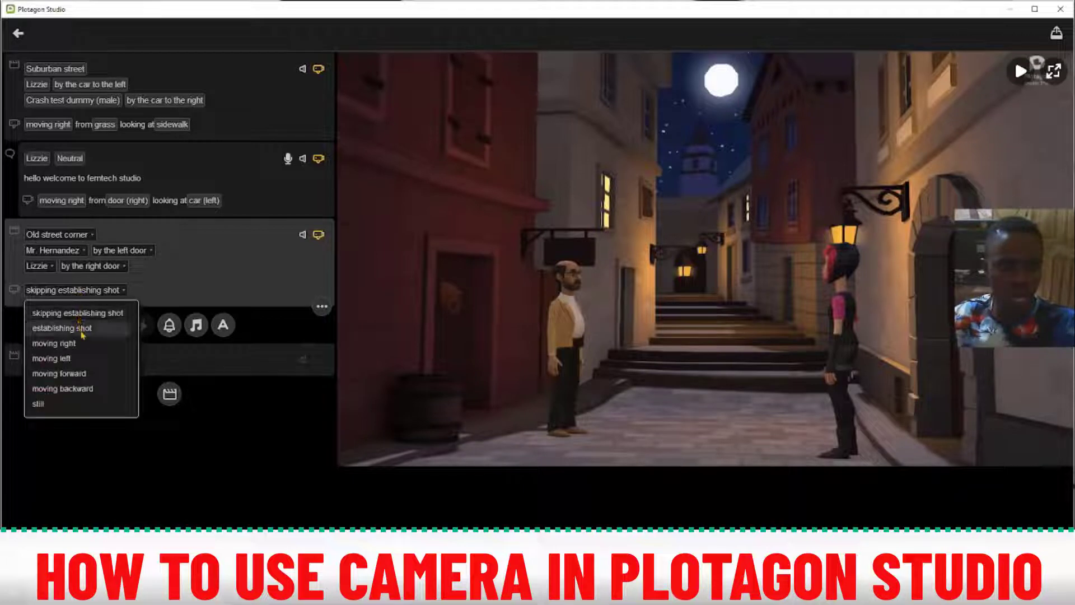
pyautogui.click(90, 374)
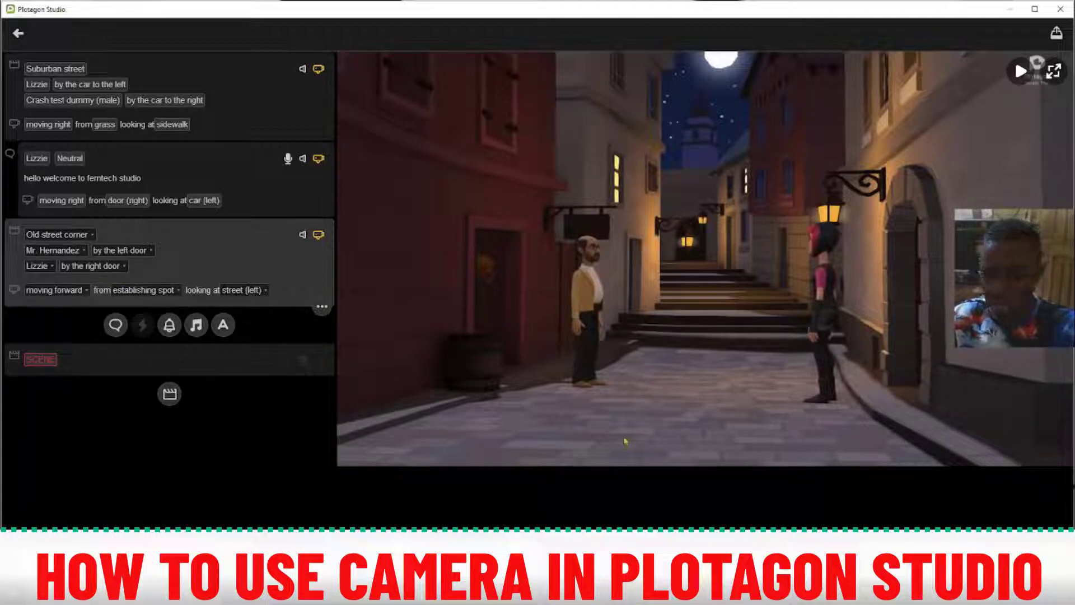
# - Try street (left) and street (right) as the Old street corner camera's start position, ending with establishing spot
pyautogui.click(140, 291)
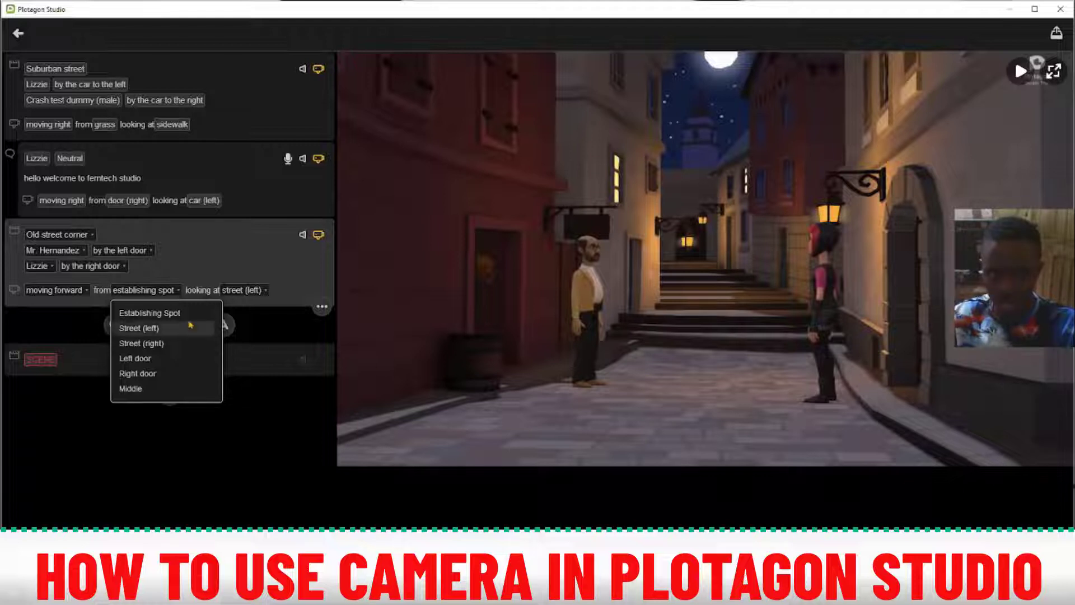
pyautogui.click(140, 328)
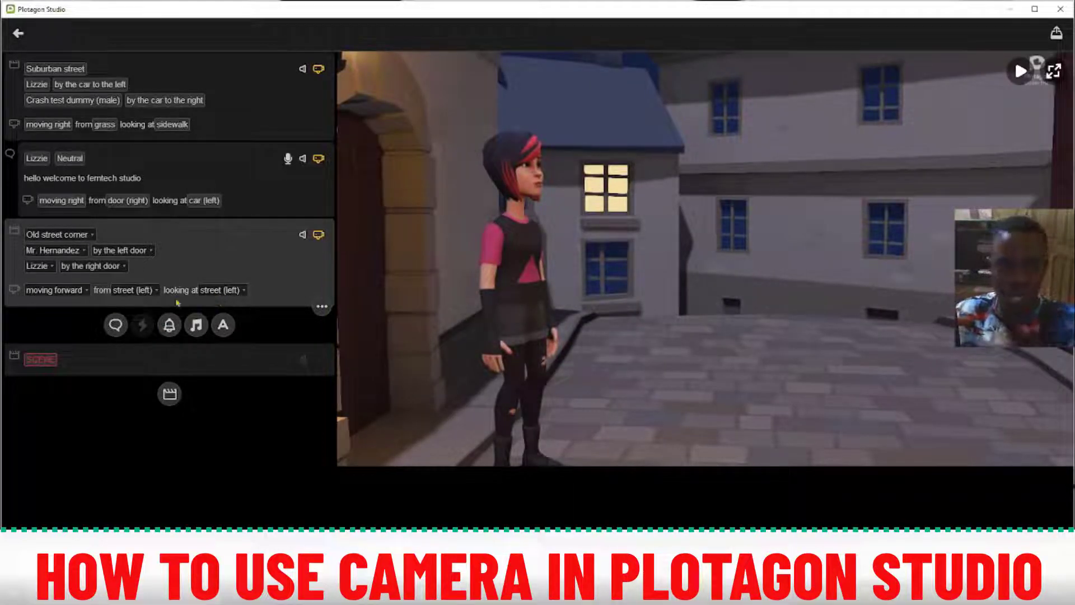
pyautogui.click(137, 290)
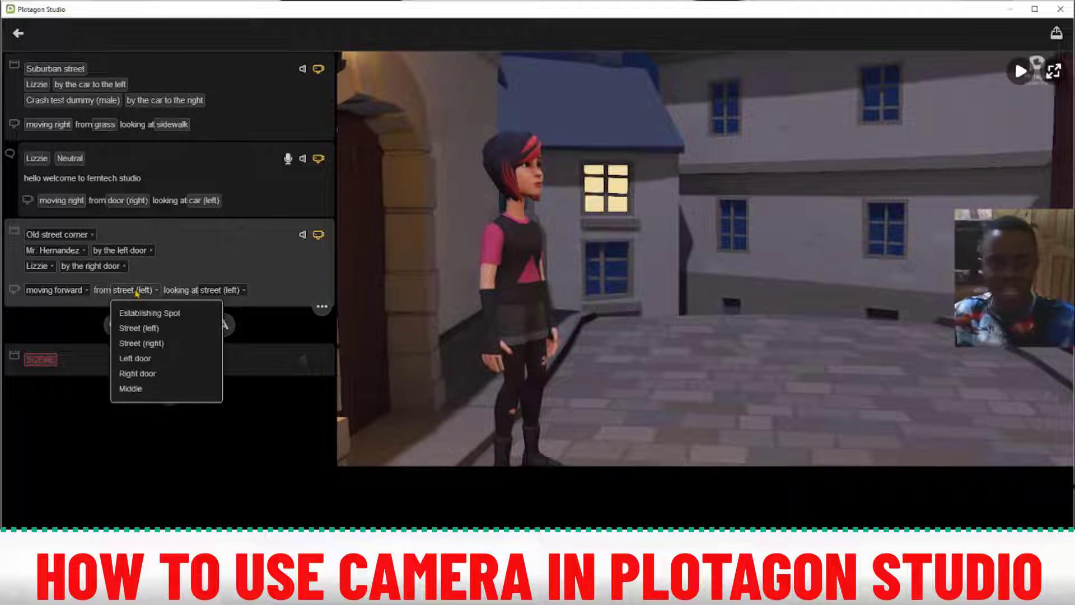
pyautogui.click(154, 343)
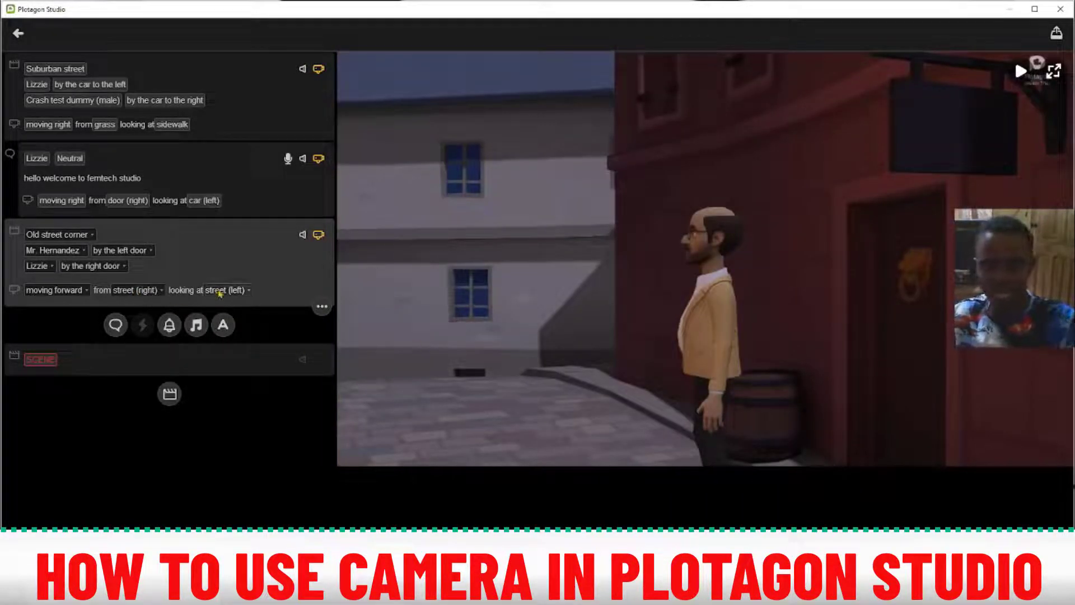
pyautogui.click(139, 291)
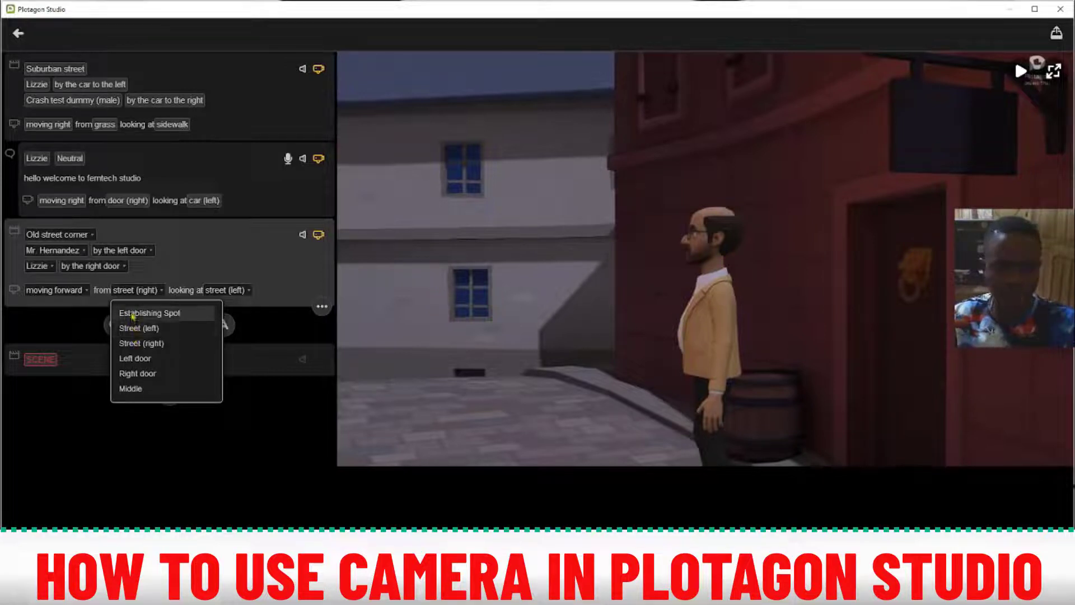
pyautogui.click(133, 315)
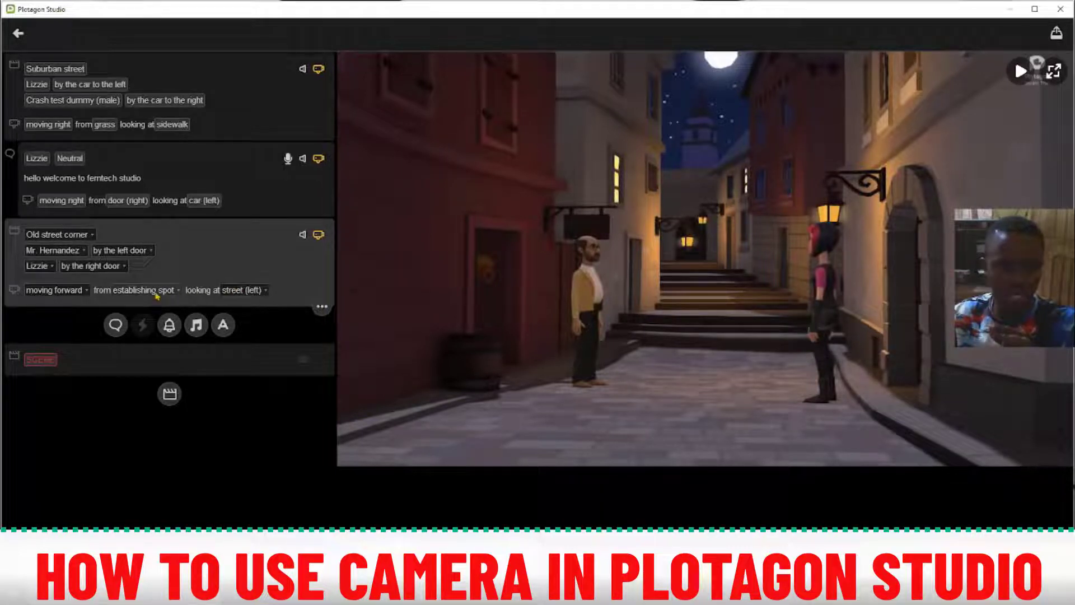
# - Make the Old street corner camera look at middle and preview the scene
pyautogui.click(248, 290)
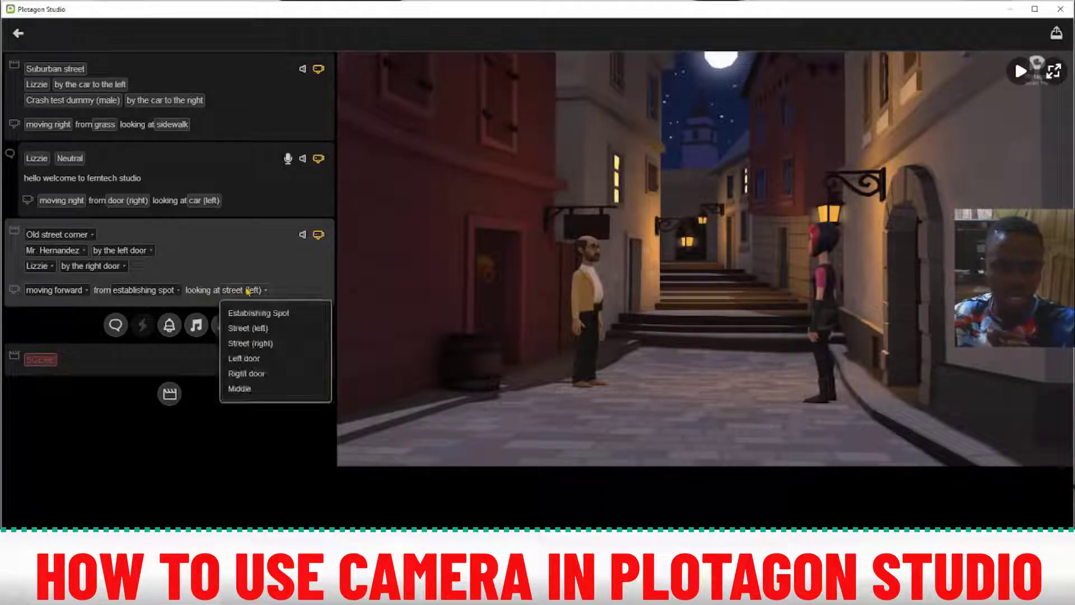
pyautogui.click(253, 390)
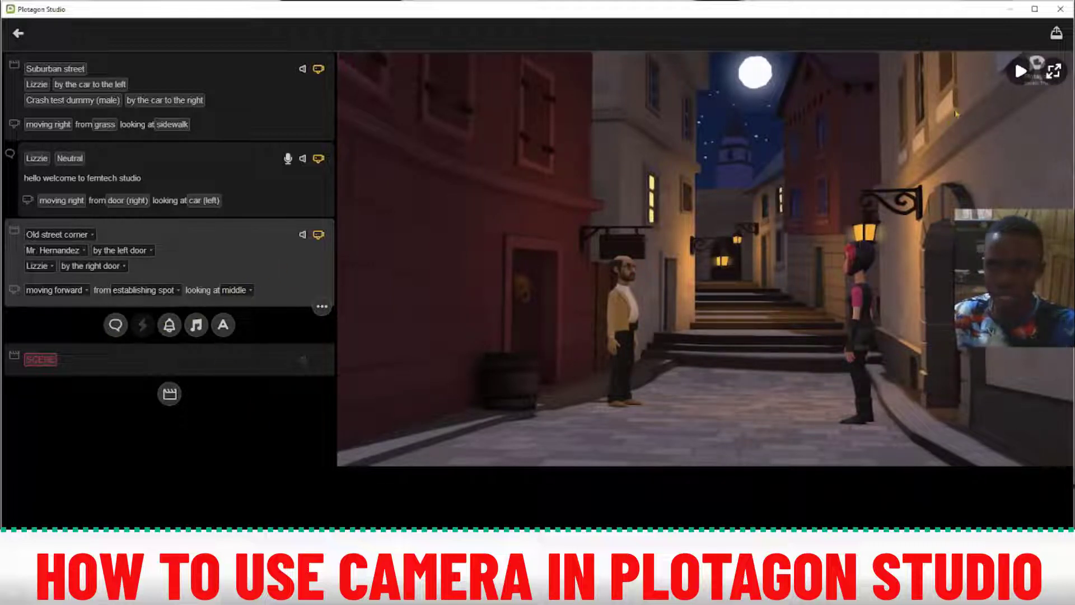
pyautogui.click(1020, 73)
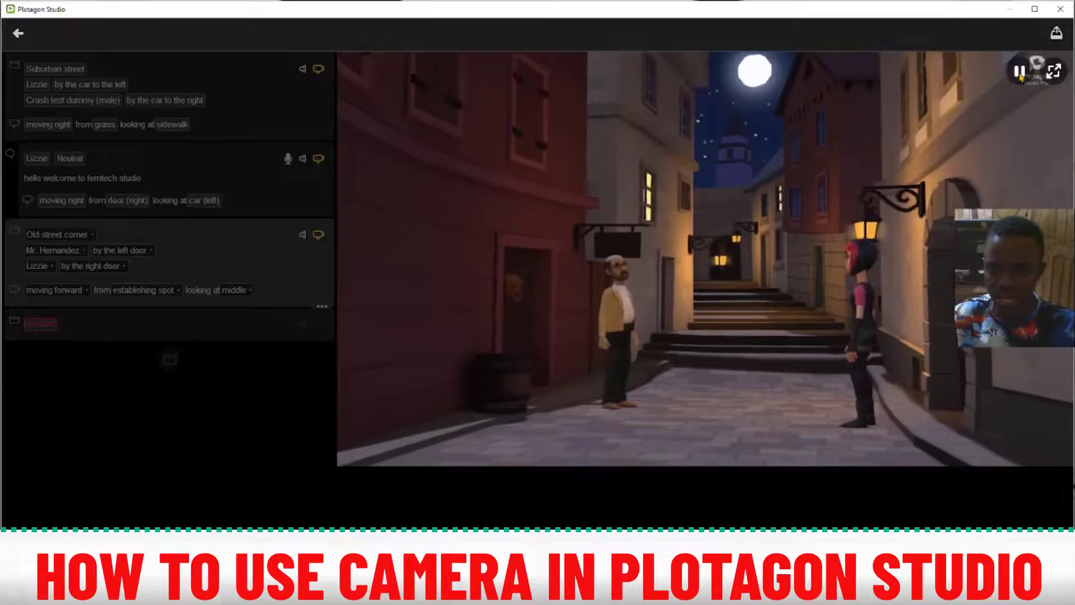
pyautogui.click(1020, 74)
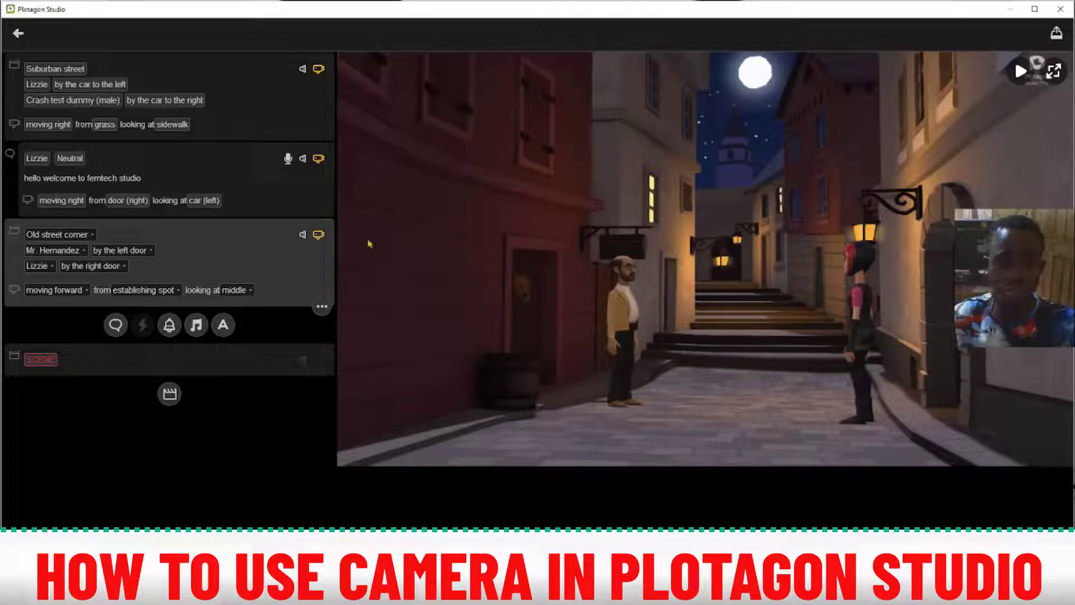
# - Add an empty dialogue to the Old street corner scene with Lizzie as the speaker
pyautogui.click(115, 327)
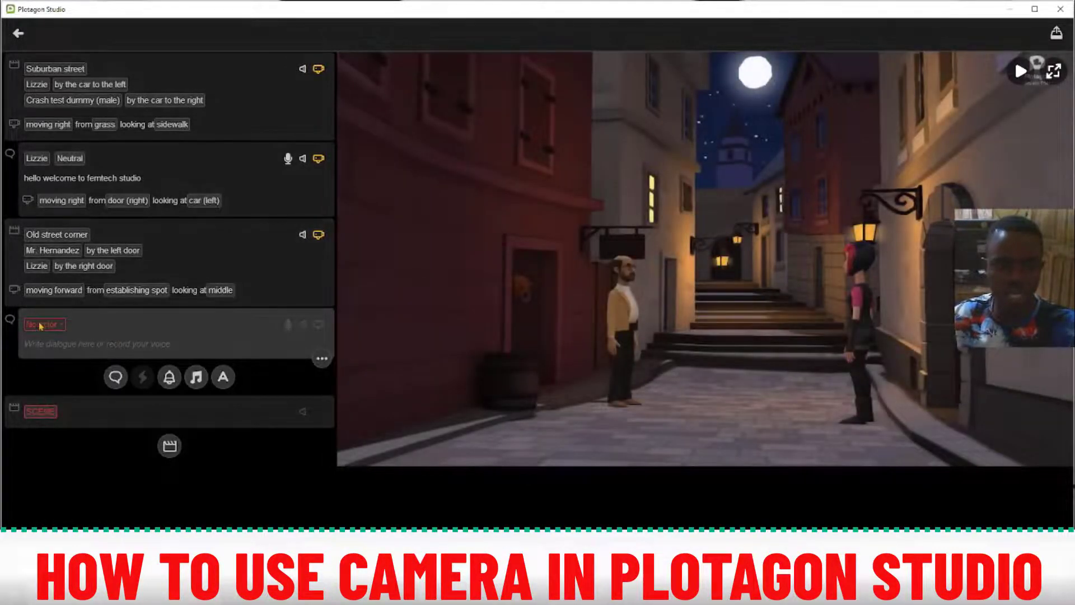
pyautogui.click(44, 325)
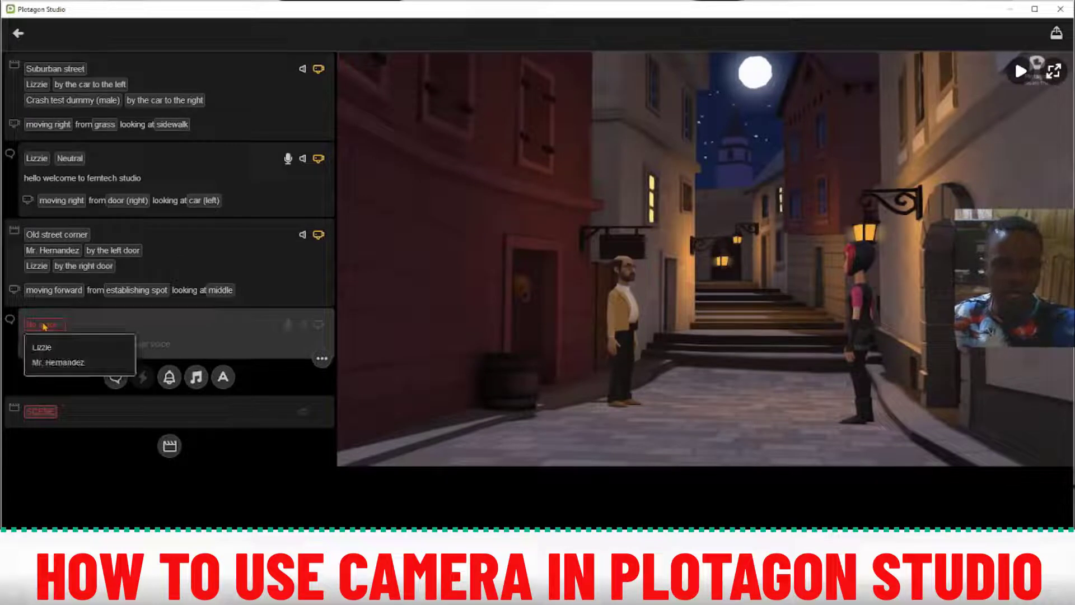
pyautogui.click(48, 347)
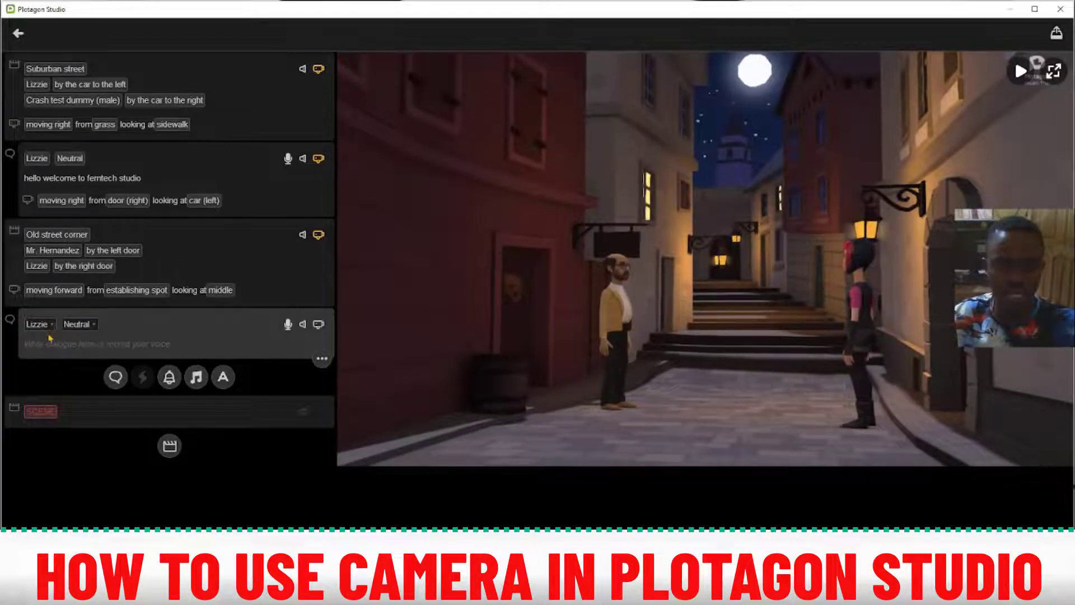
pyautogui.click(94, 351)
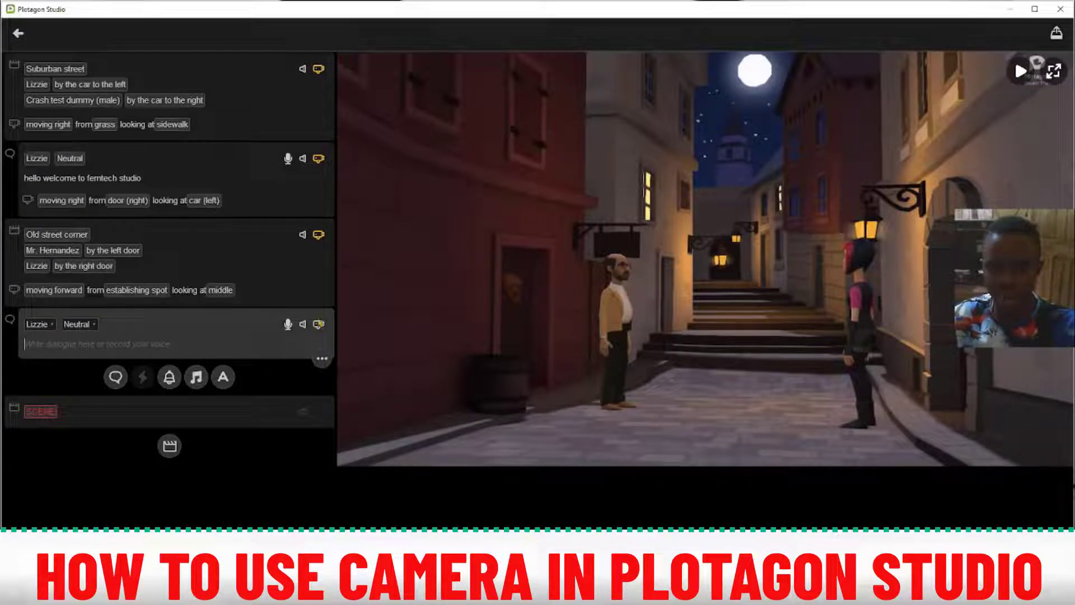
# - Set the camera of Lizzie's new dialogue to moving forward from establishing spot looking at middle, and play the Old street corner scene
pyautogui.click(319, 325)
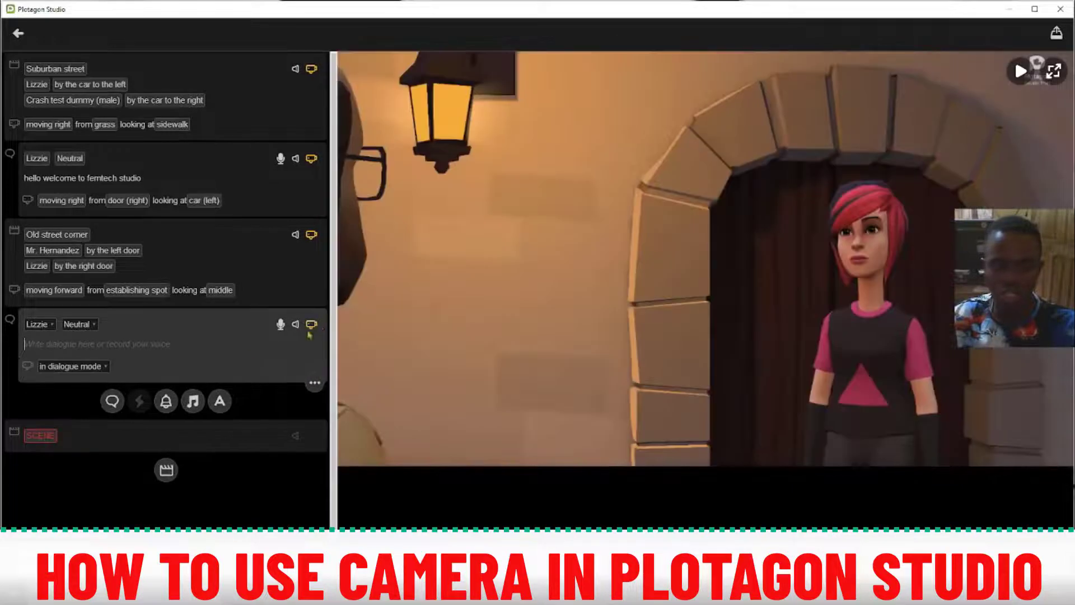
pyautogui.click(79, 369)
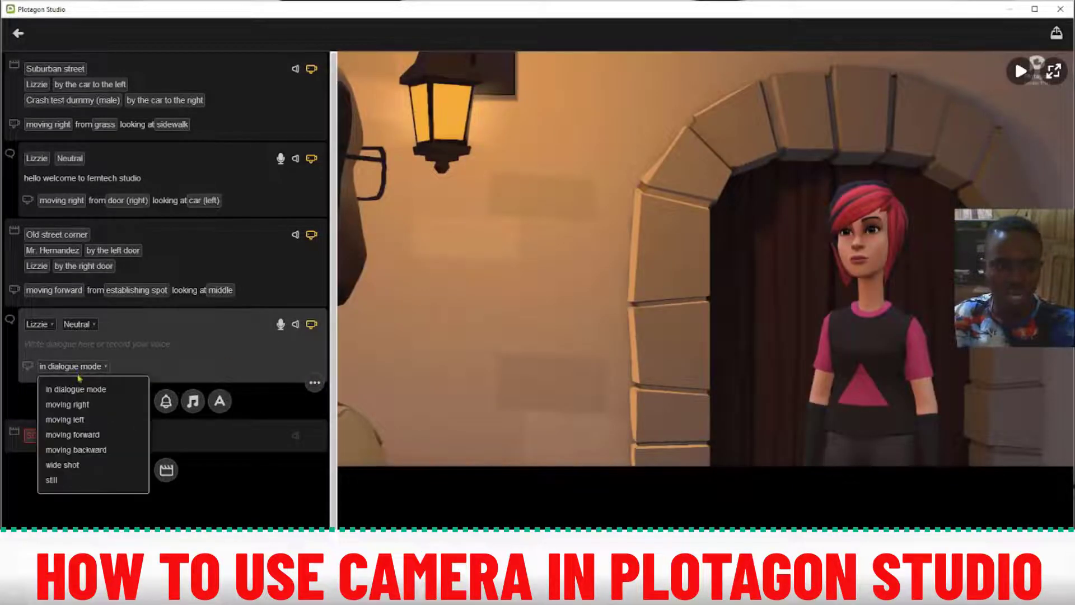
pyautogui.click(88, 438)
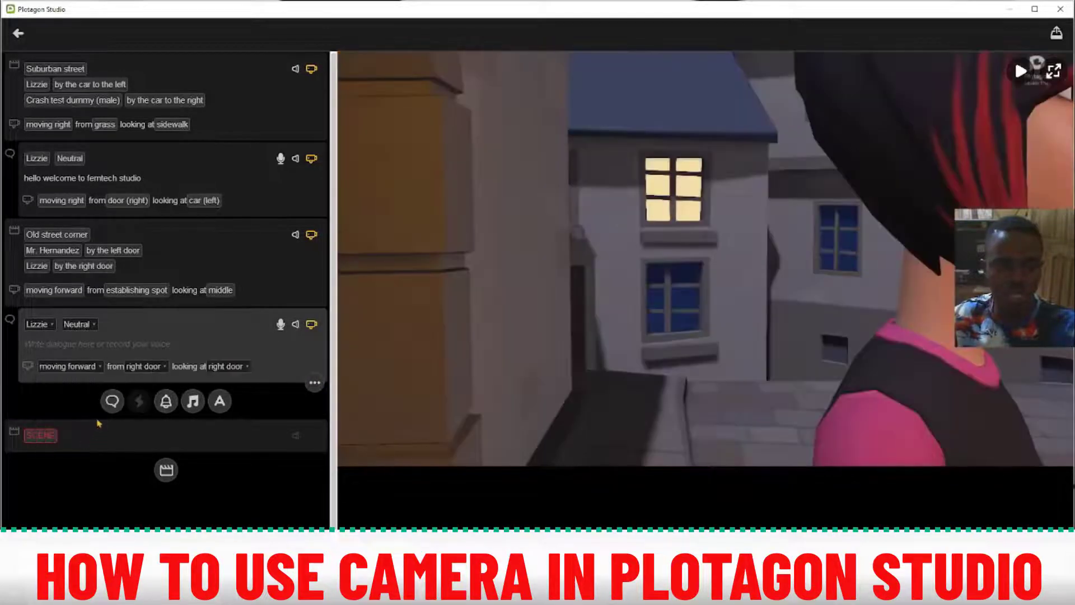
pyautogui.click(142, 368)
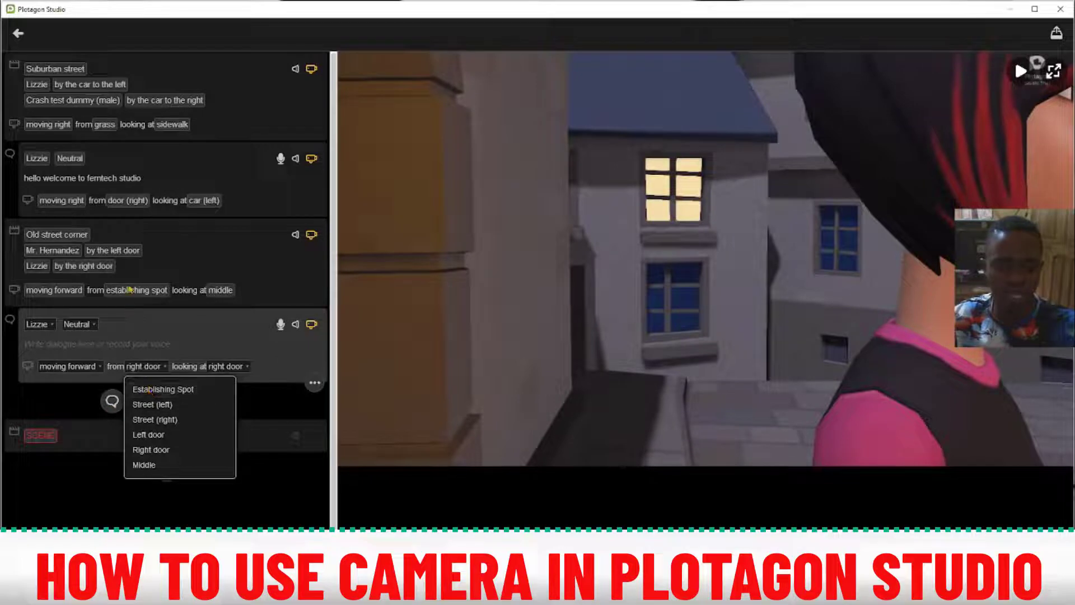
pyautogui.click(151, 390)
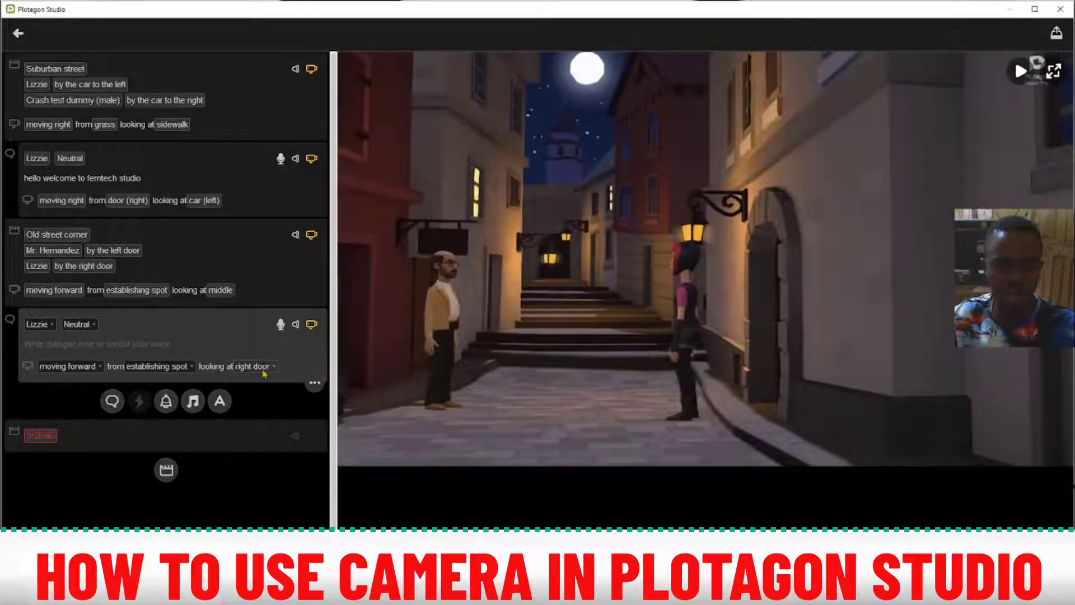
pyautogui.click(263, 369)
pyautogui.click(258, 466)
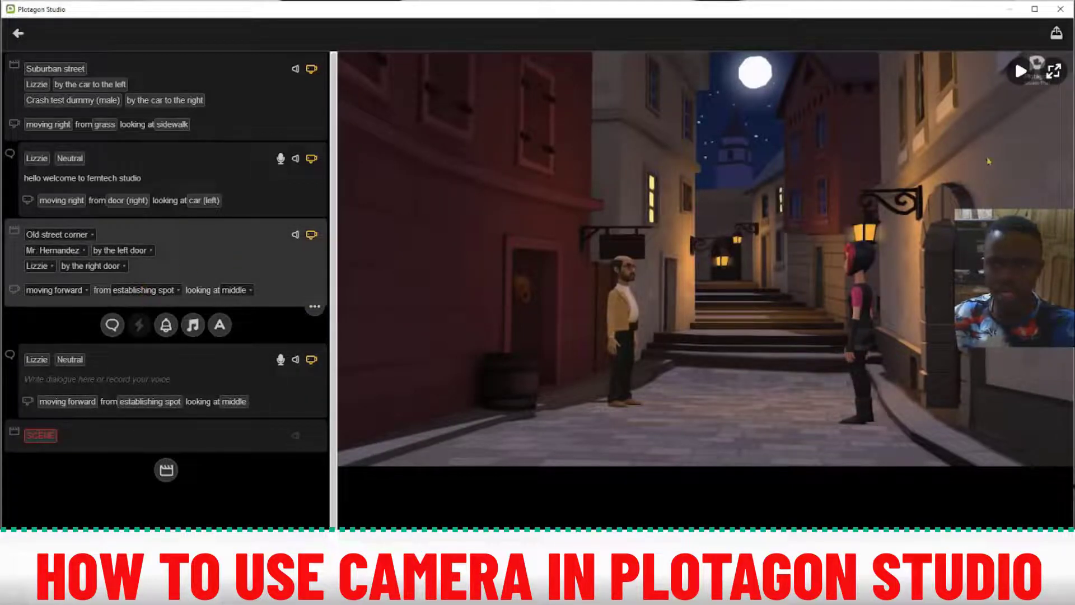
pyautogui.click(1019, 71)
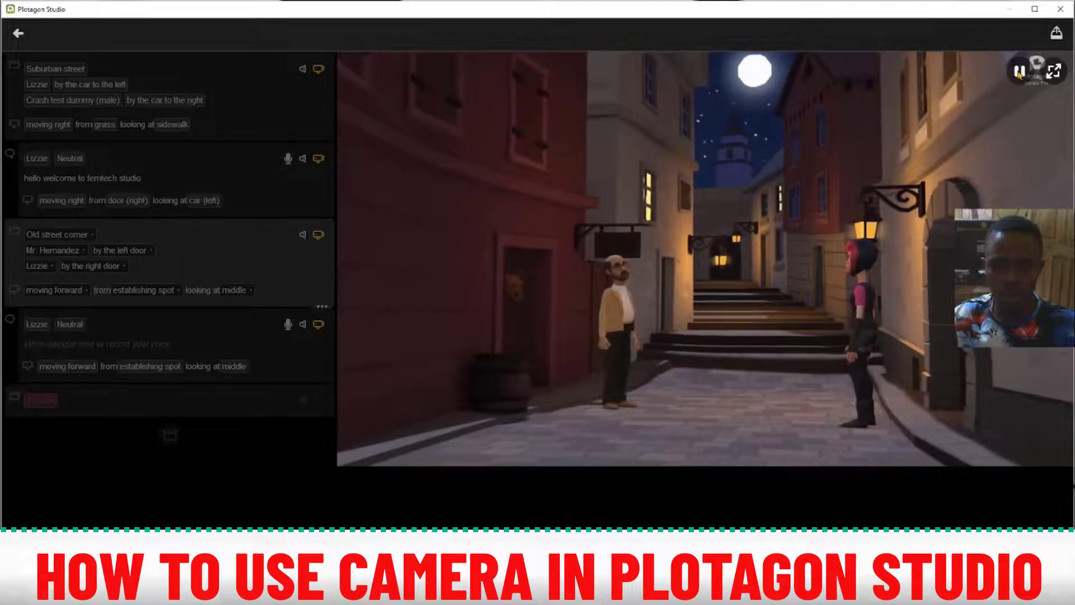